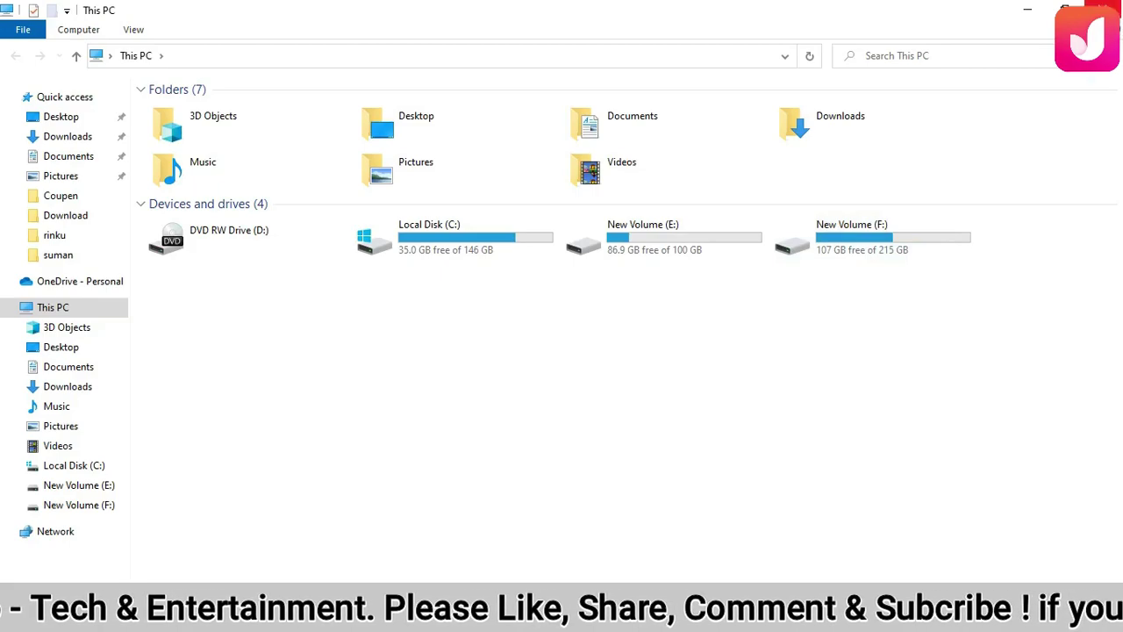
- Close the This PC window and open Disk Management in a maximized Computer Management window
left_click(1102, 9)
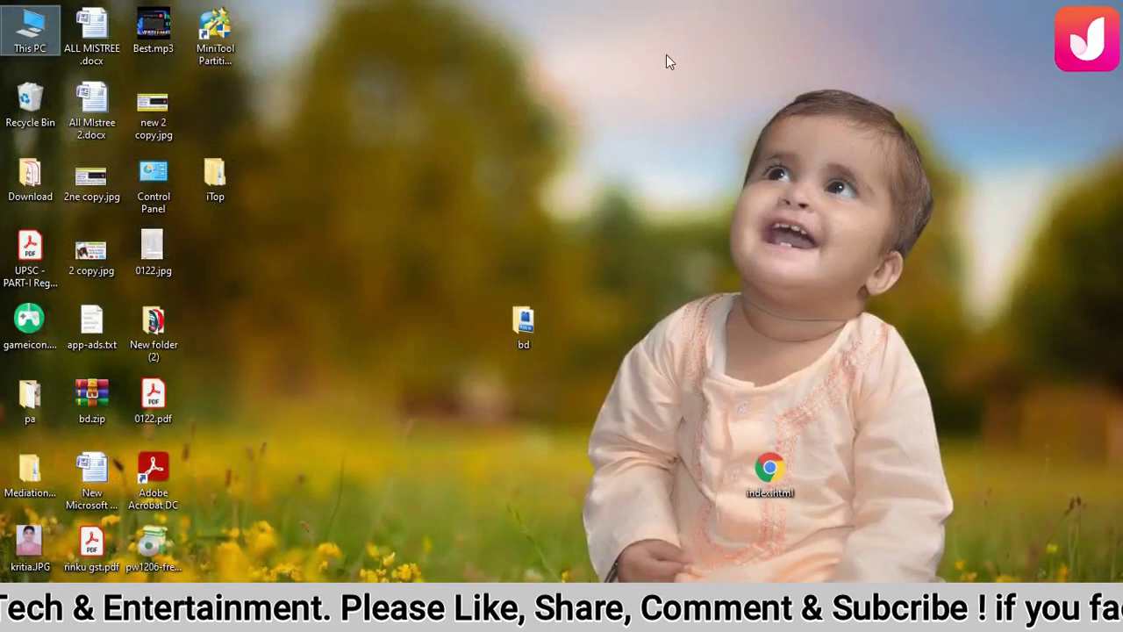
right_click(36, 20)
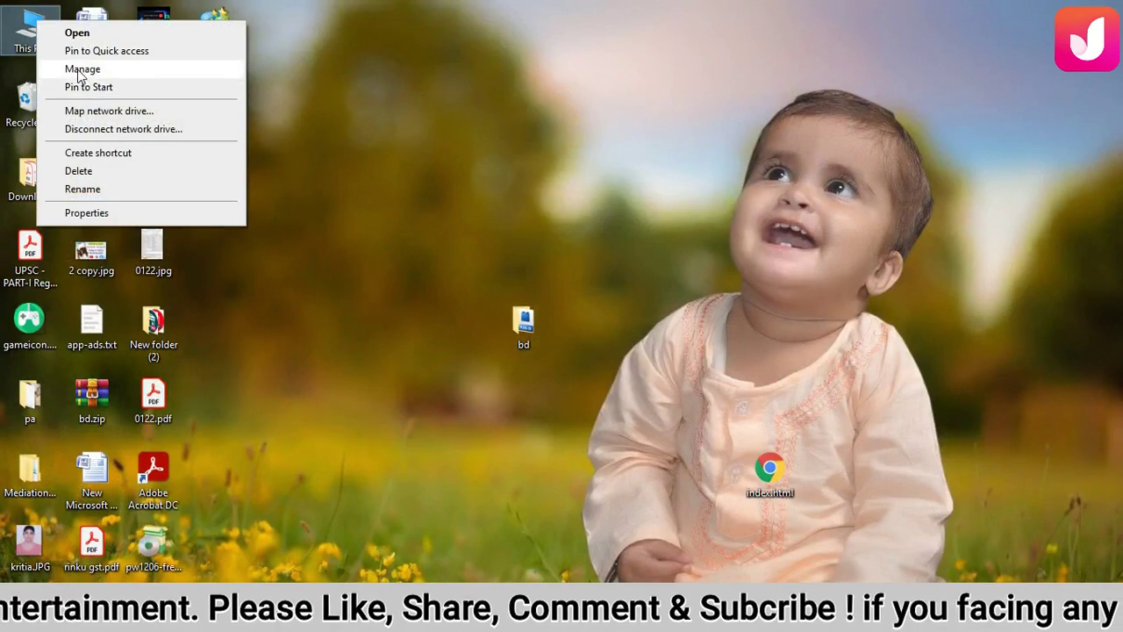
left_click(79, 87)
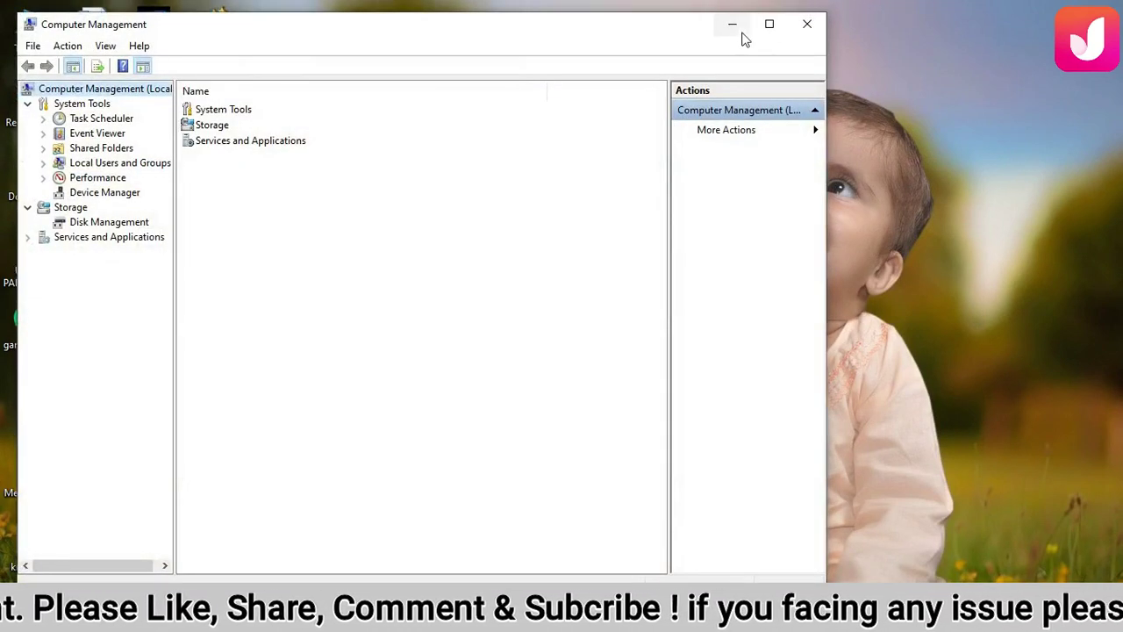
left_click(769, 32)
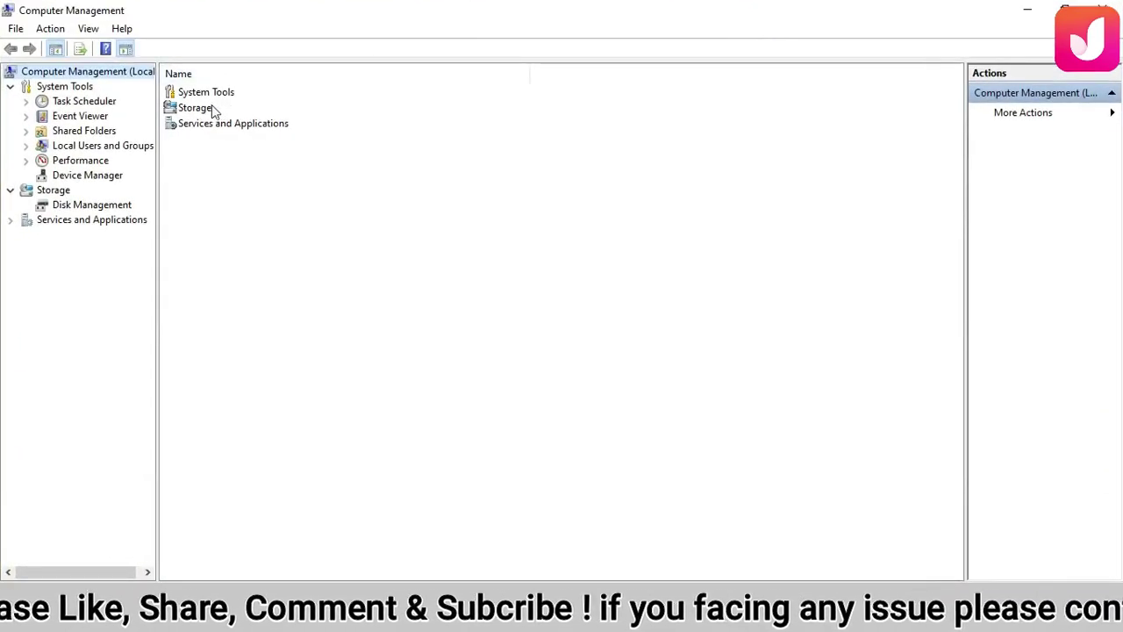
double_click(198, 106)
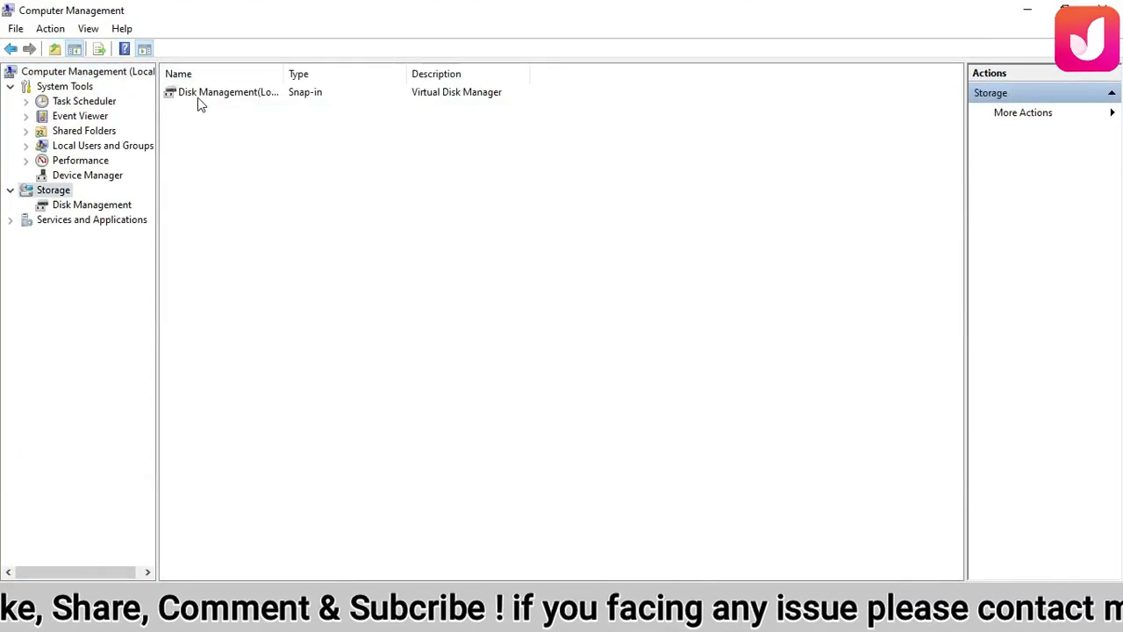
double_click(199, 97)
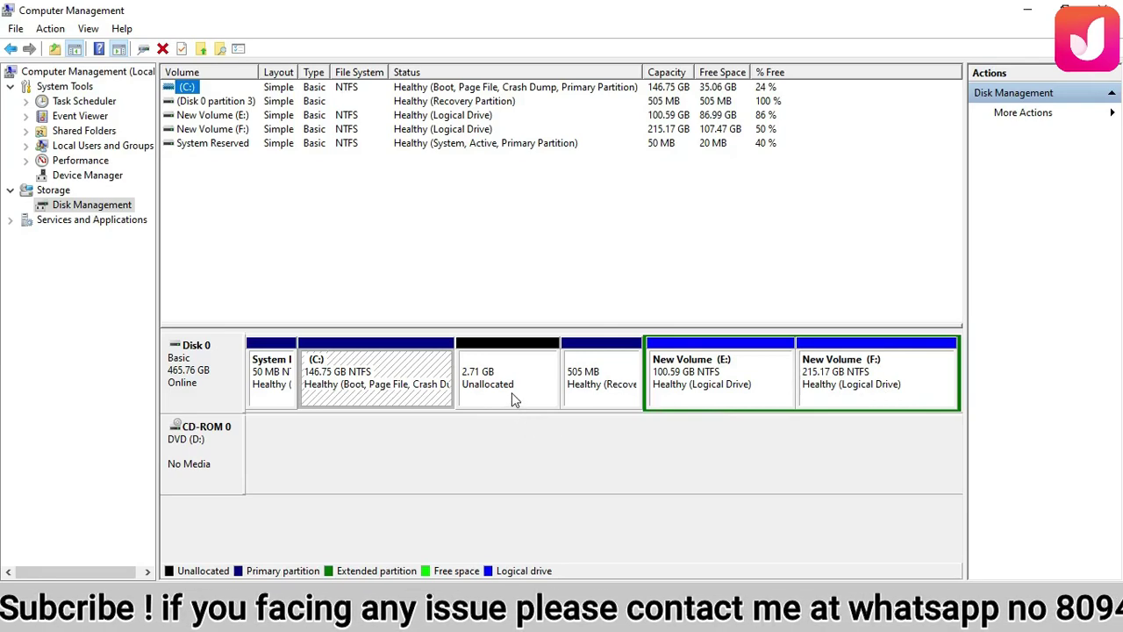
- Shrink the C: volume on Disk 0 by 20000 MB
left_click(357, 375)
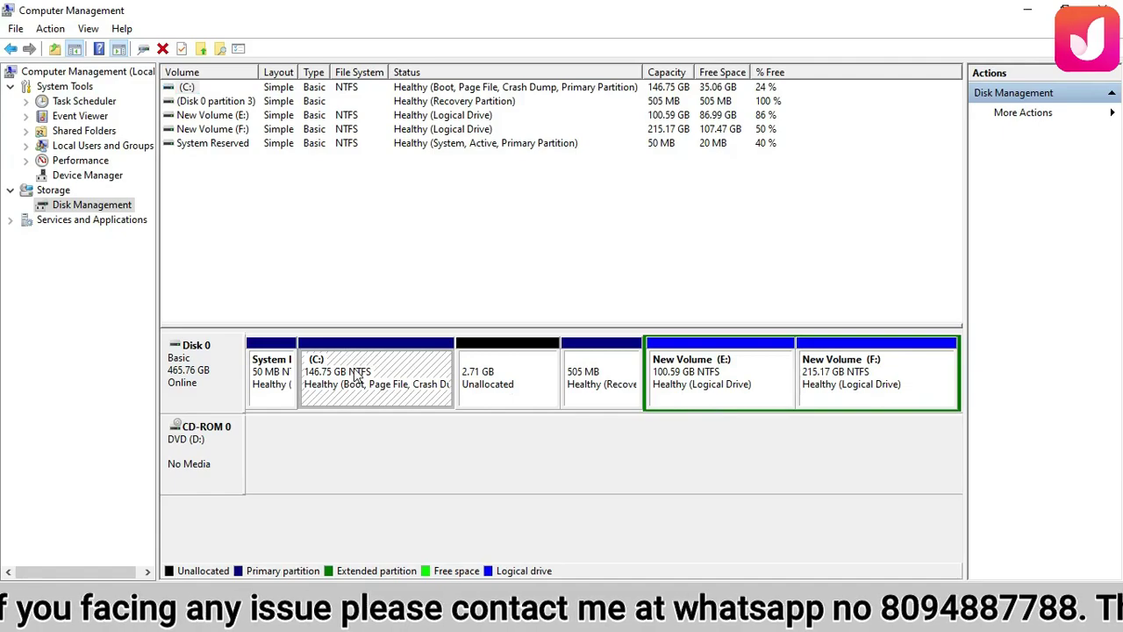
right_click(356, 375)
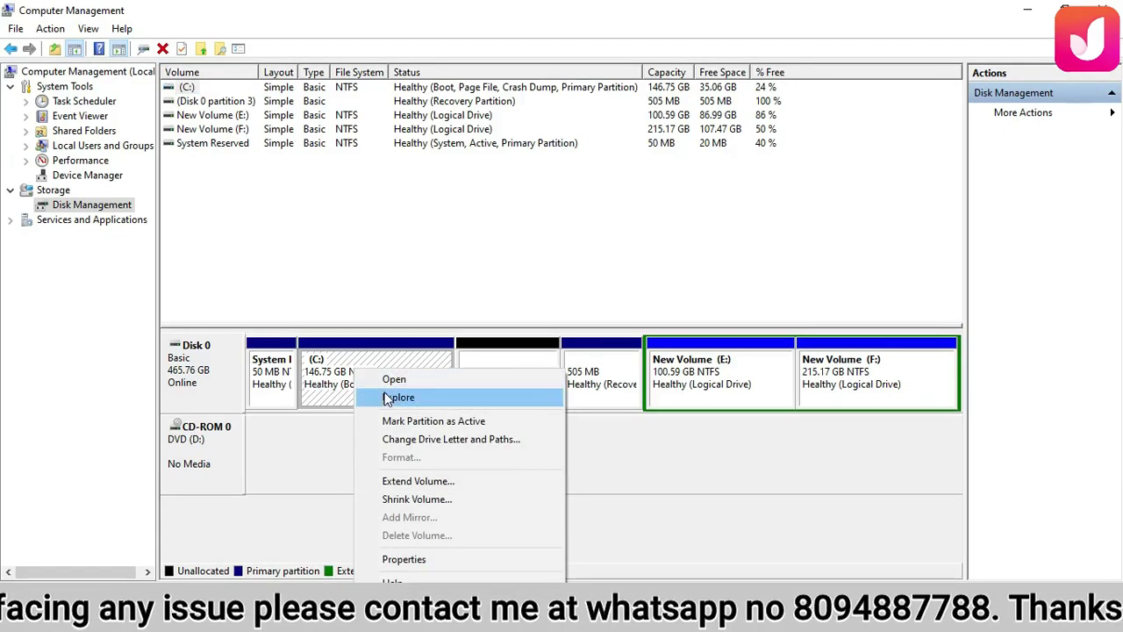
left_click(416, 499)
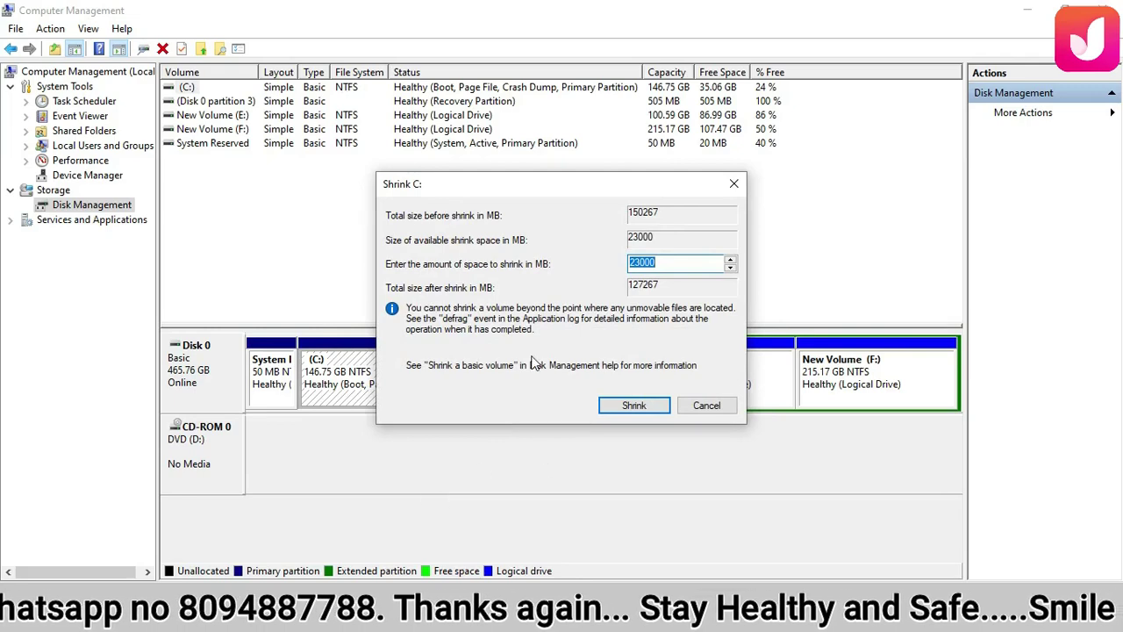
left_click(641, 263)
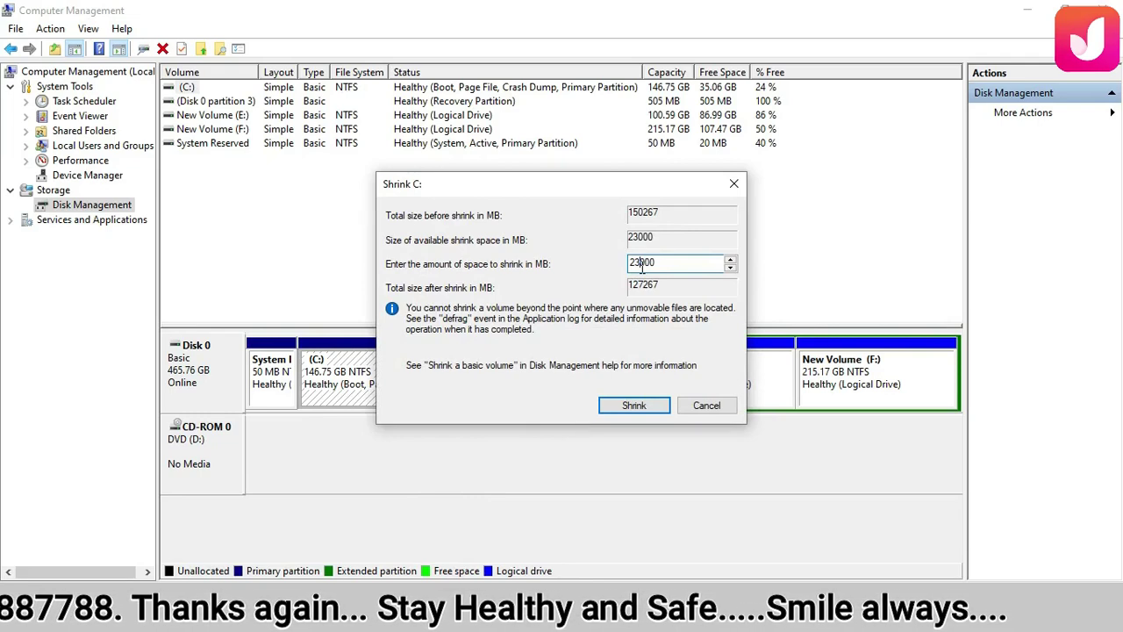
key("BackSpace")
type("0")
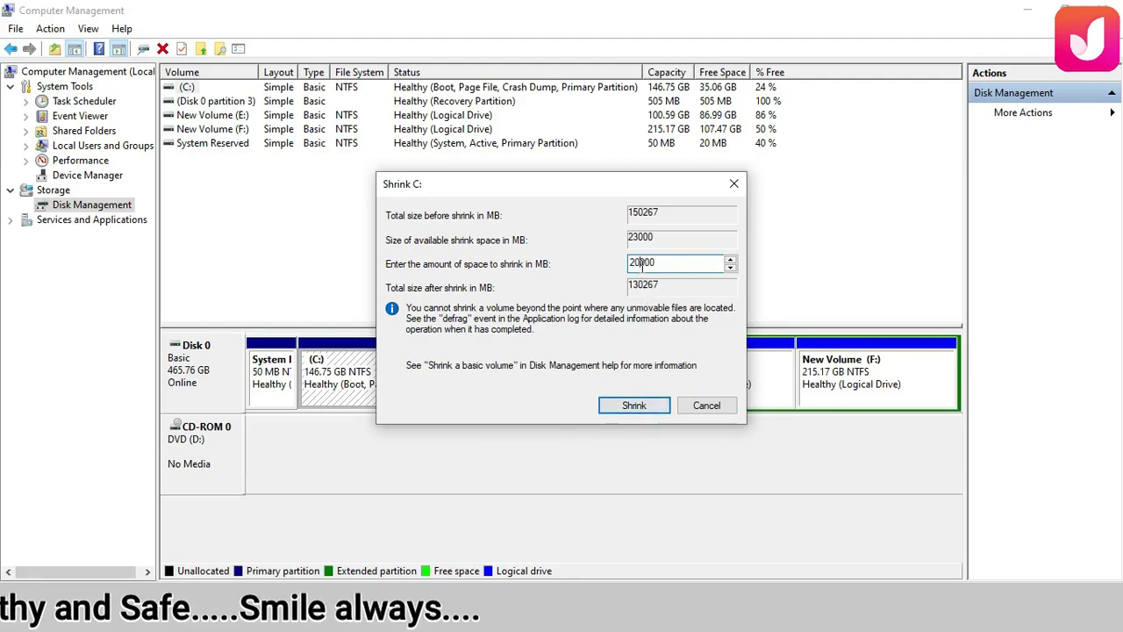
left_click(636, 404)
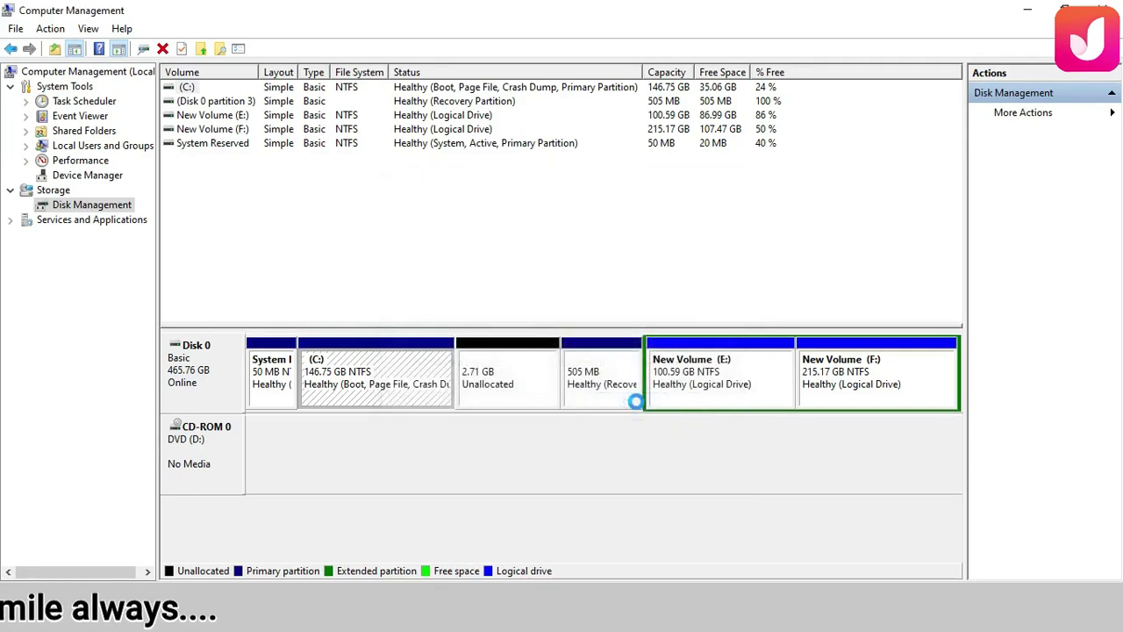
left_click(636, 400)
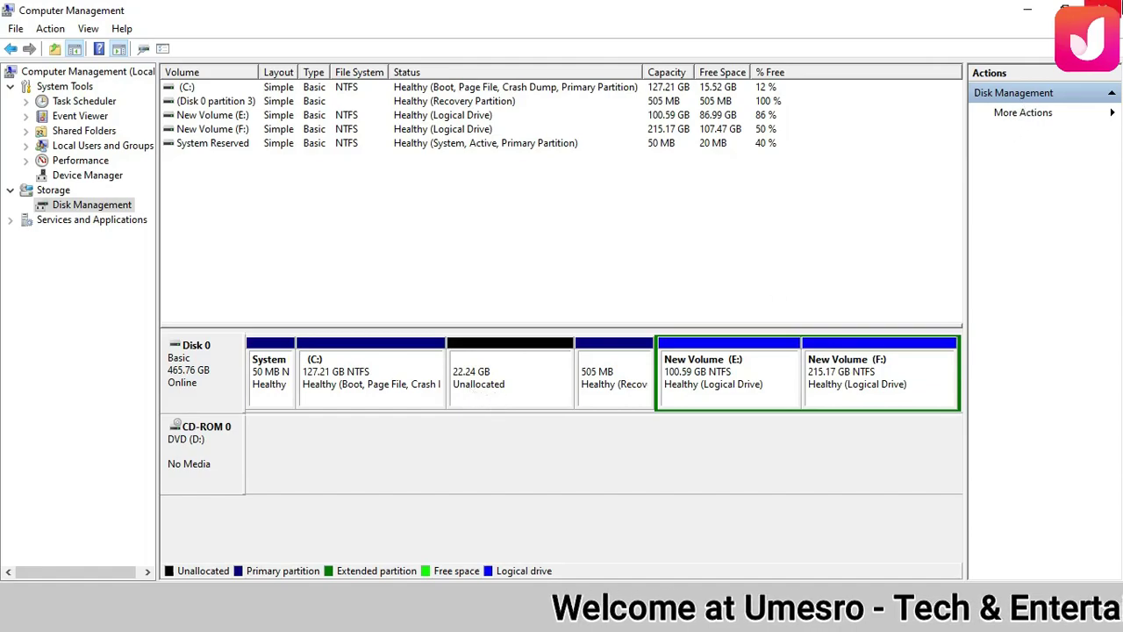
- Close Computer Management and check the C: drive's size in a refreshed This PC window
left_click(1107, 9)
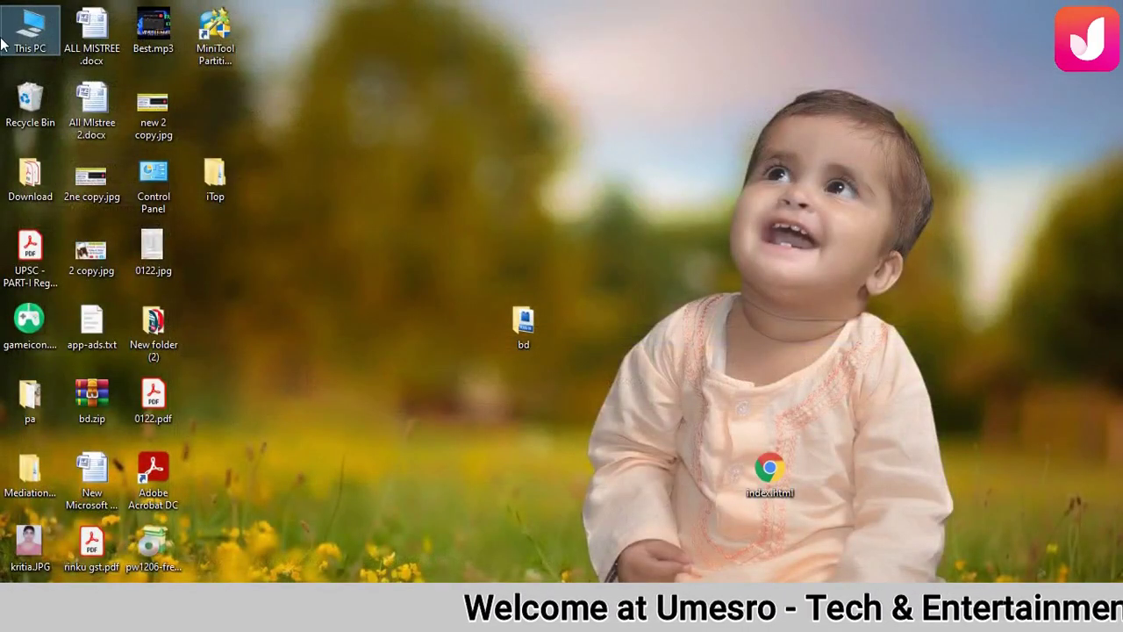
key("Return")
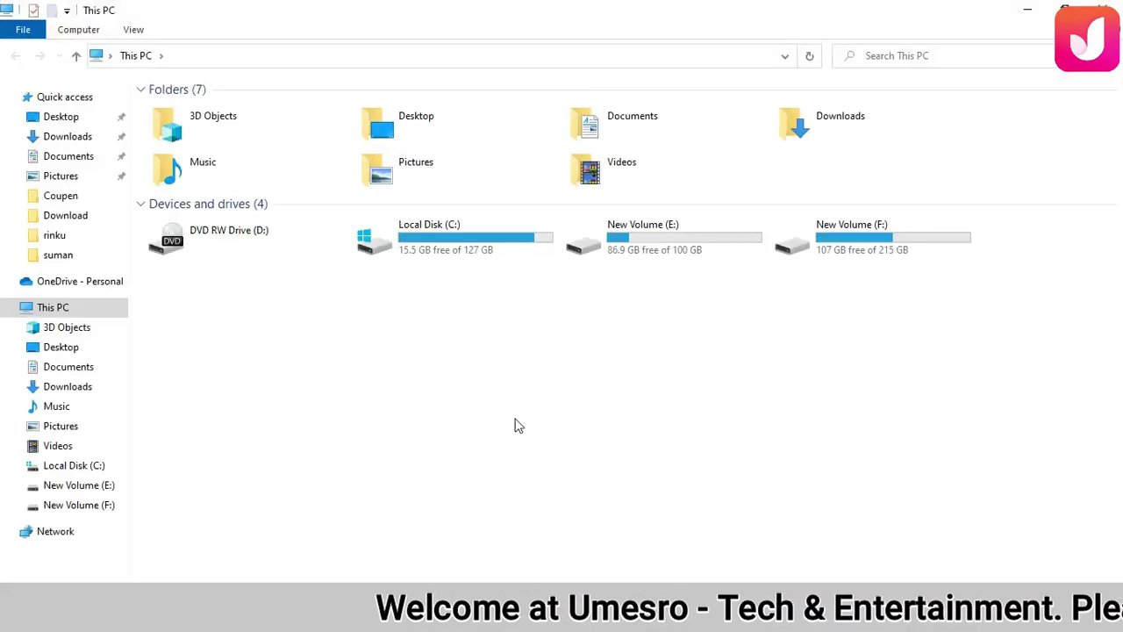
right_click(445, 305)
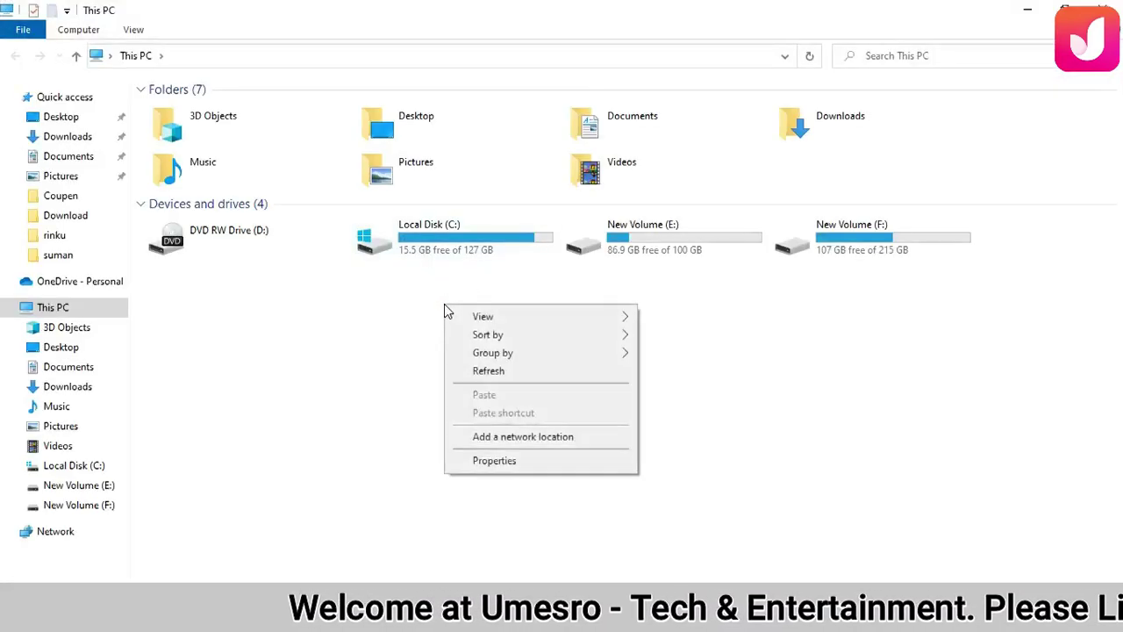
left_click(478, 372)
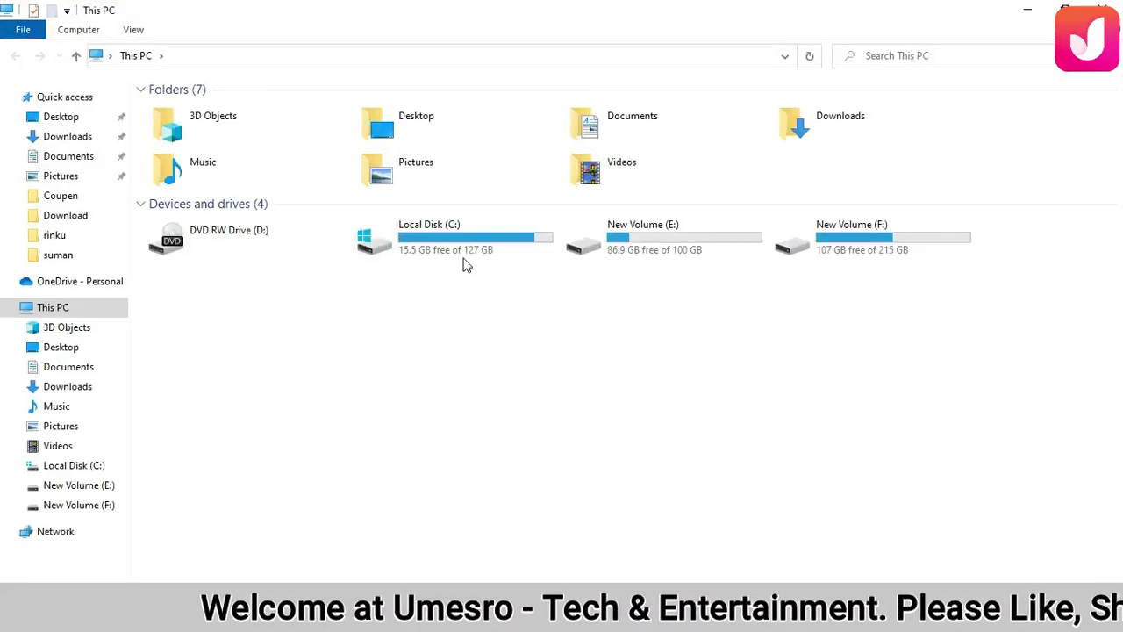
mouse_move(464, 265)
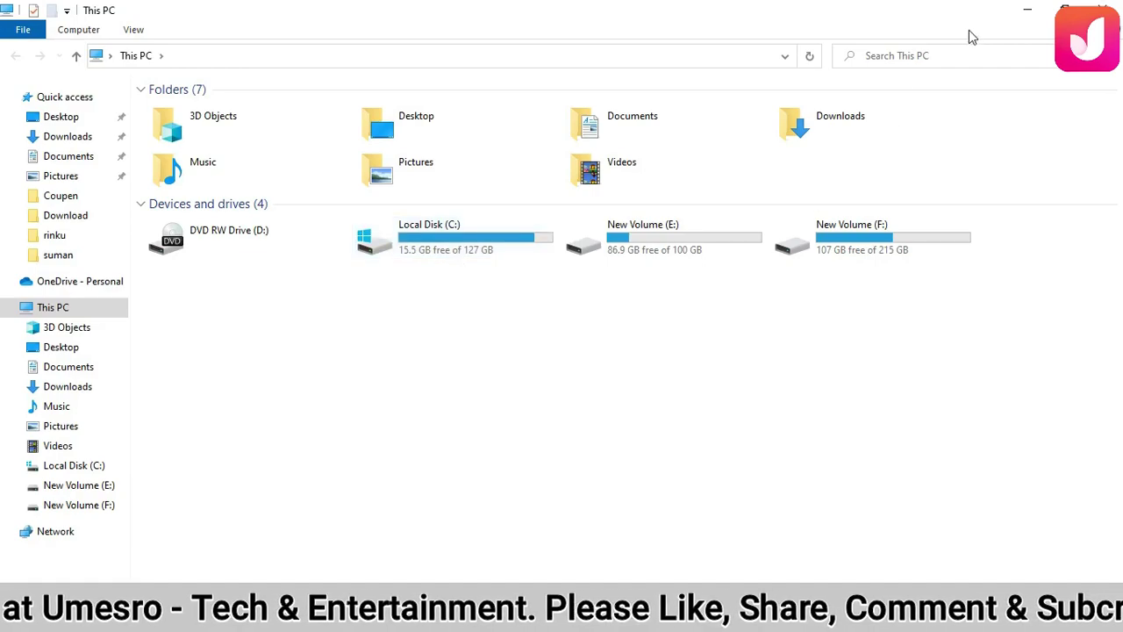
left_click(1116, 7)
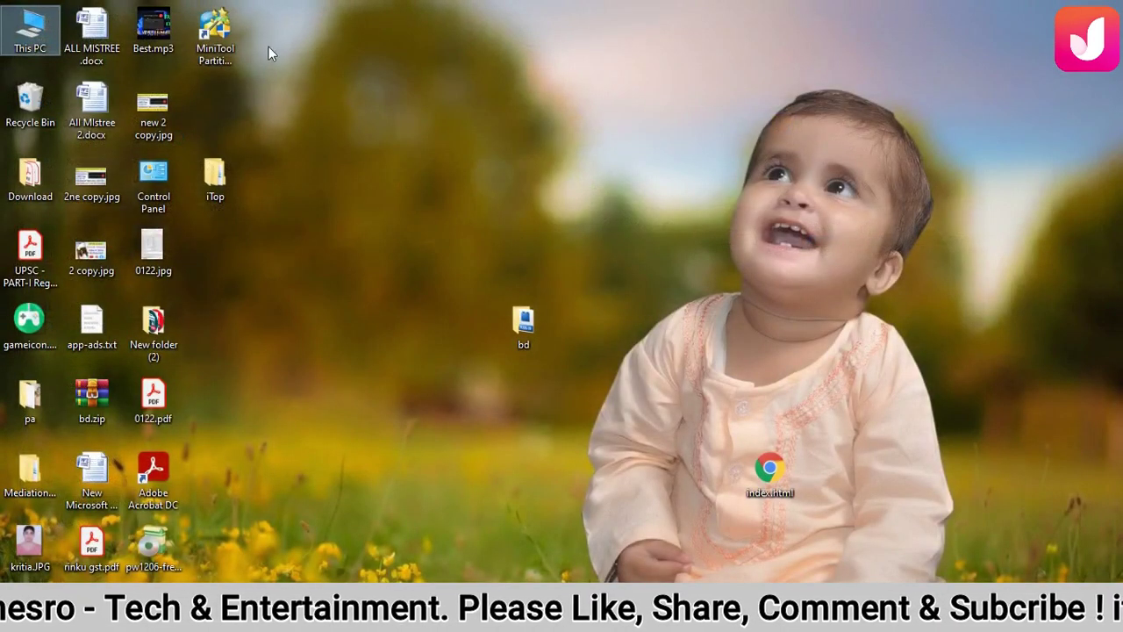
- Reopen Computer Management for This PC and show the Disk Management volumes
right_click(19, 40)
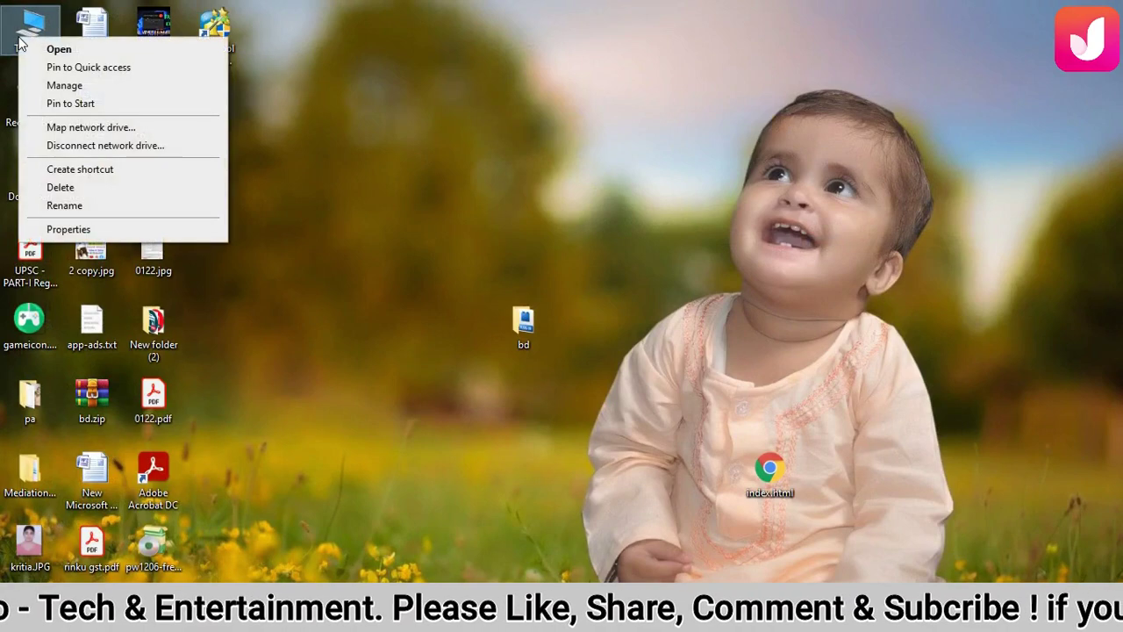
left_click(49, 89)
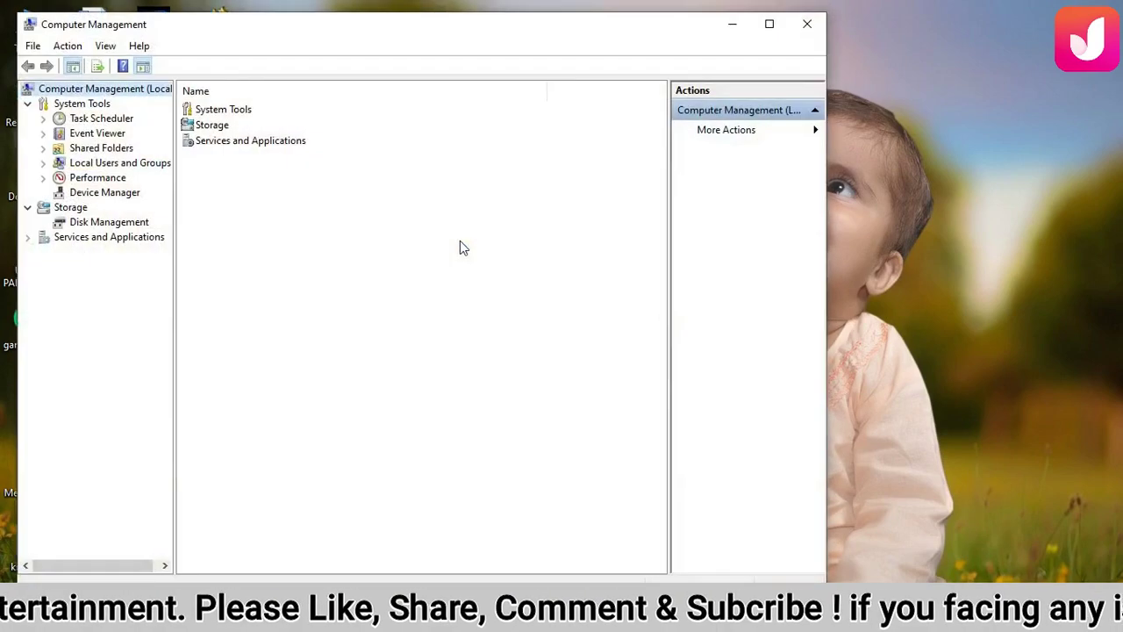
double_click(210, 127)
double_click(211, 108)
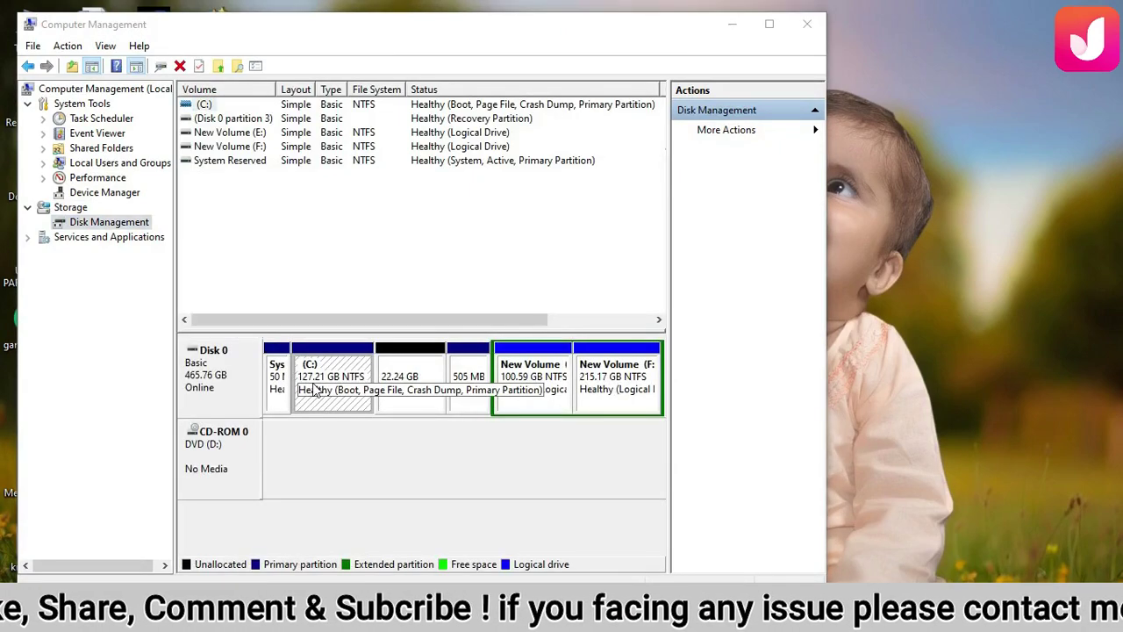
- Take the Extend Volume wizard for C: as far as the disk selection, cancel it and close Computer Management
right_click(324, 374)
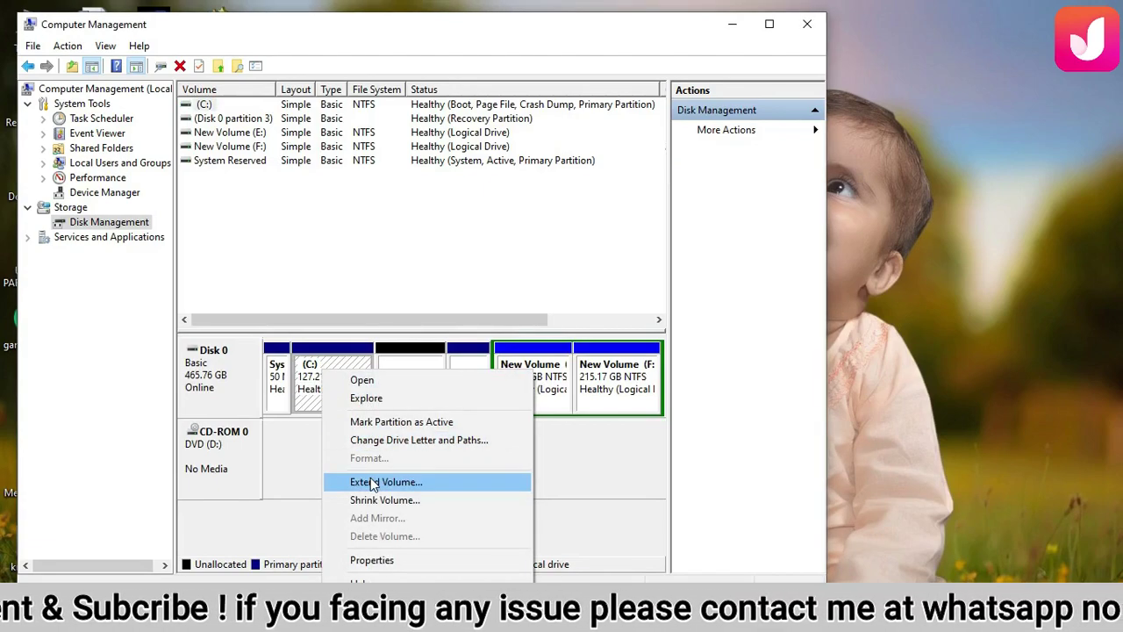
left_click(372, 482)
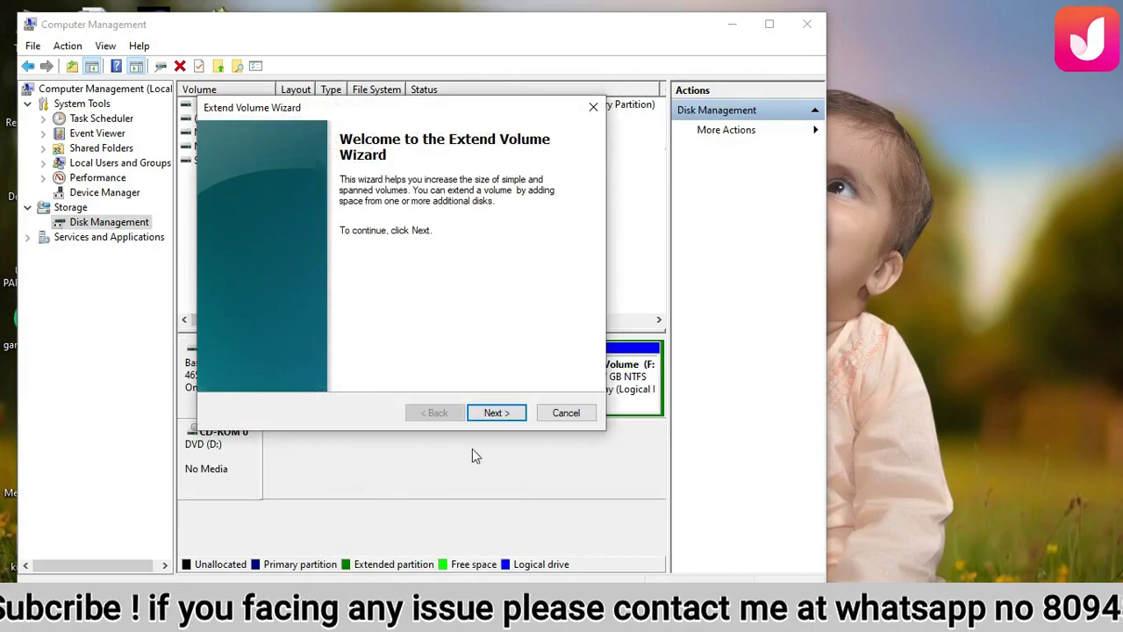
left_click(498, 412)
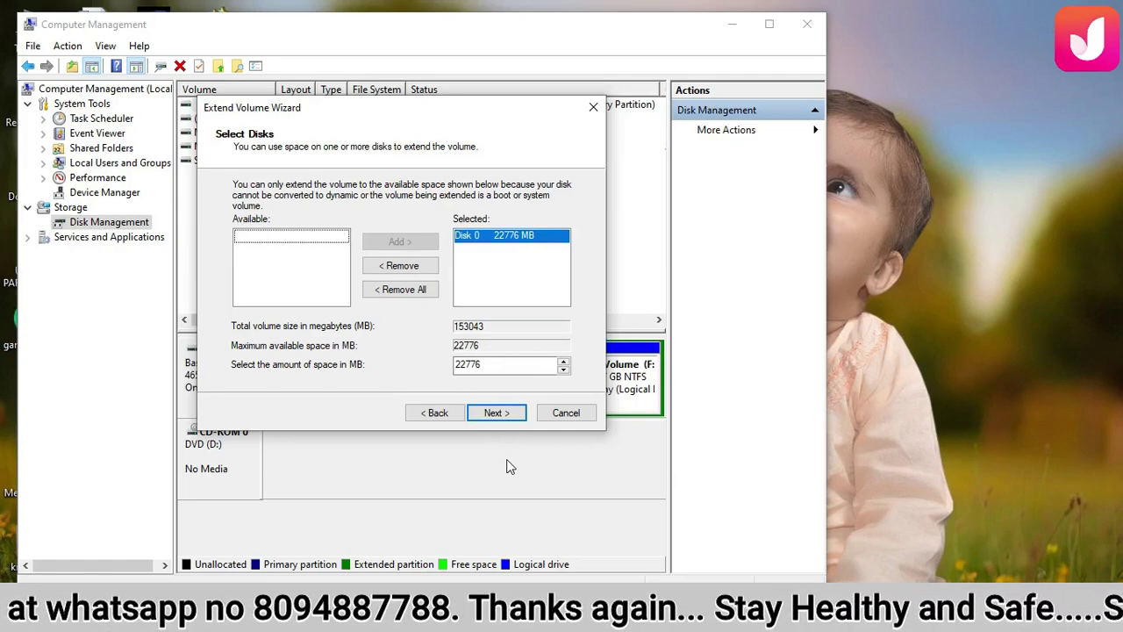
left_click(566, 414)
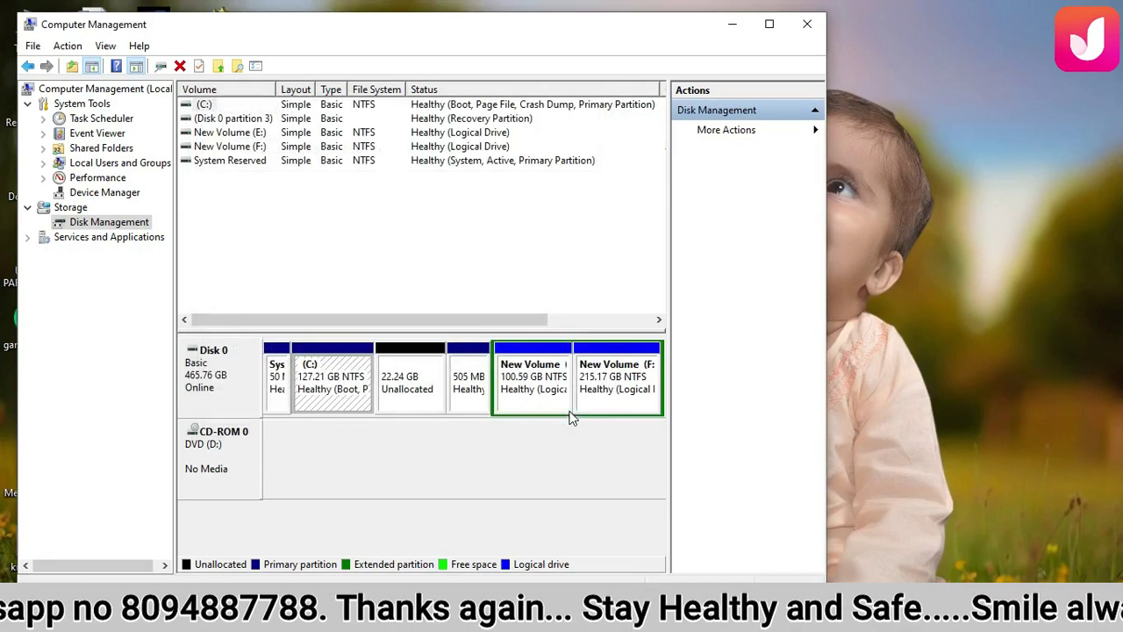
right_click(323, 400)
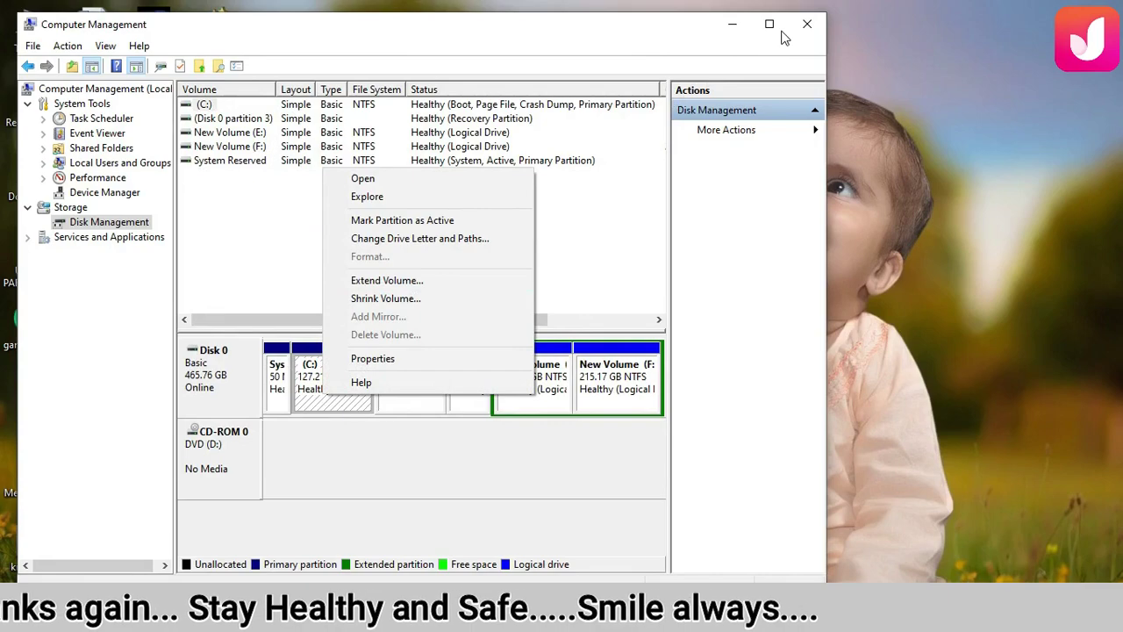
left_click(808, 26)
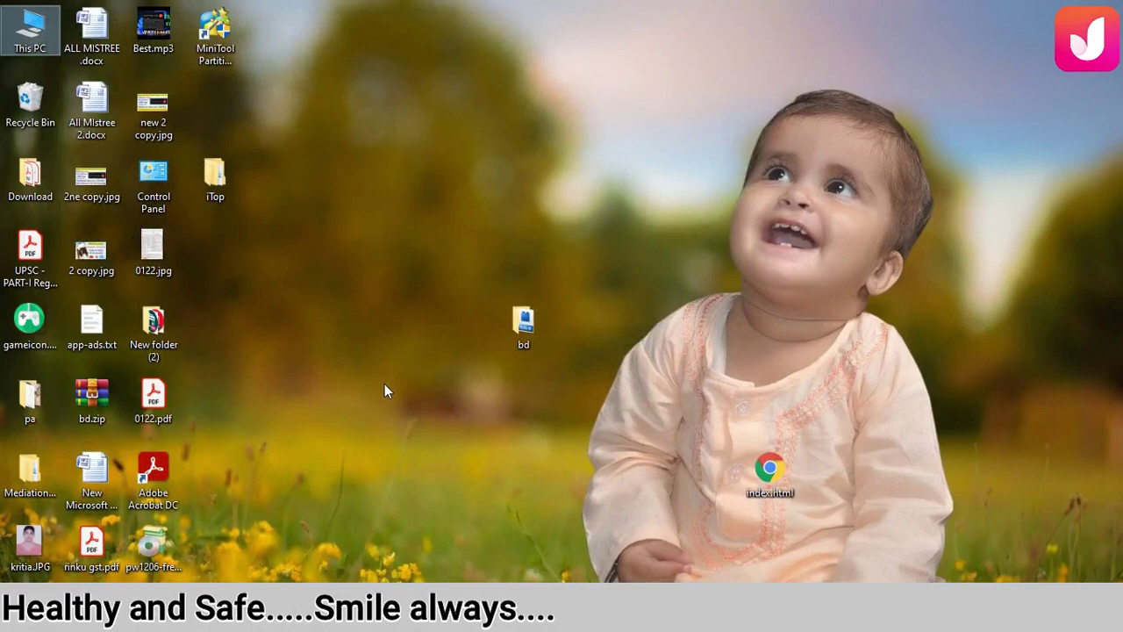
- Switch to Chrome and load the MiniTool Download Center page from the site's header
key("alt+Tab")
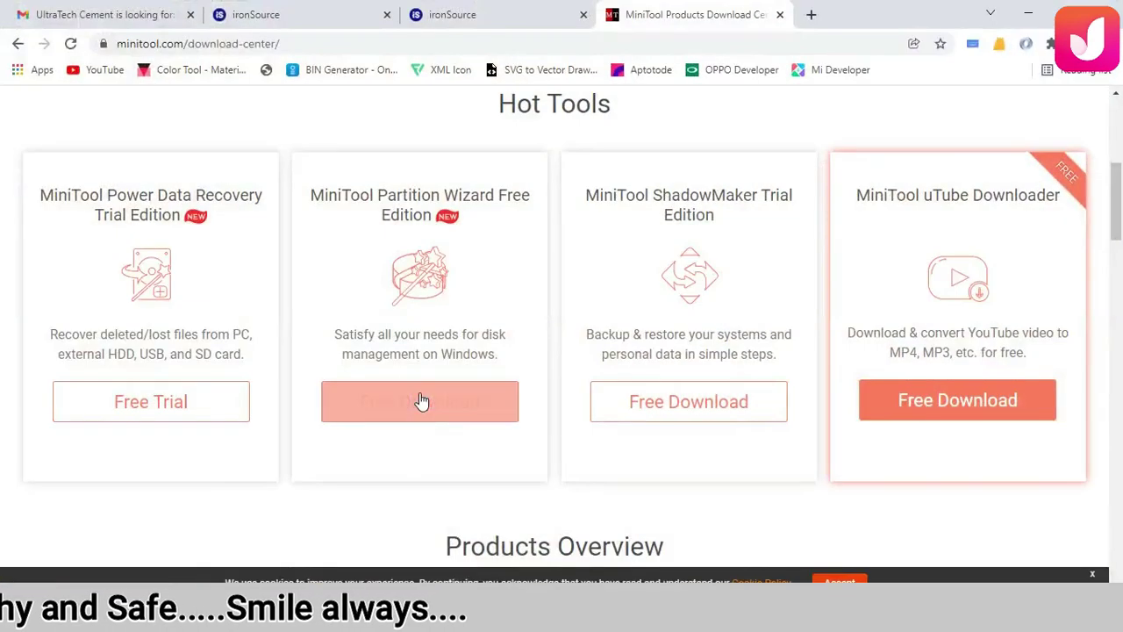
scroll(245, 115, "up", 3)
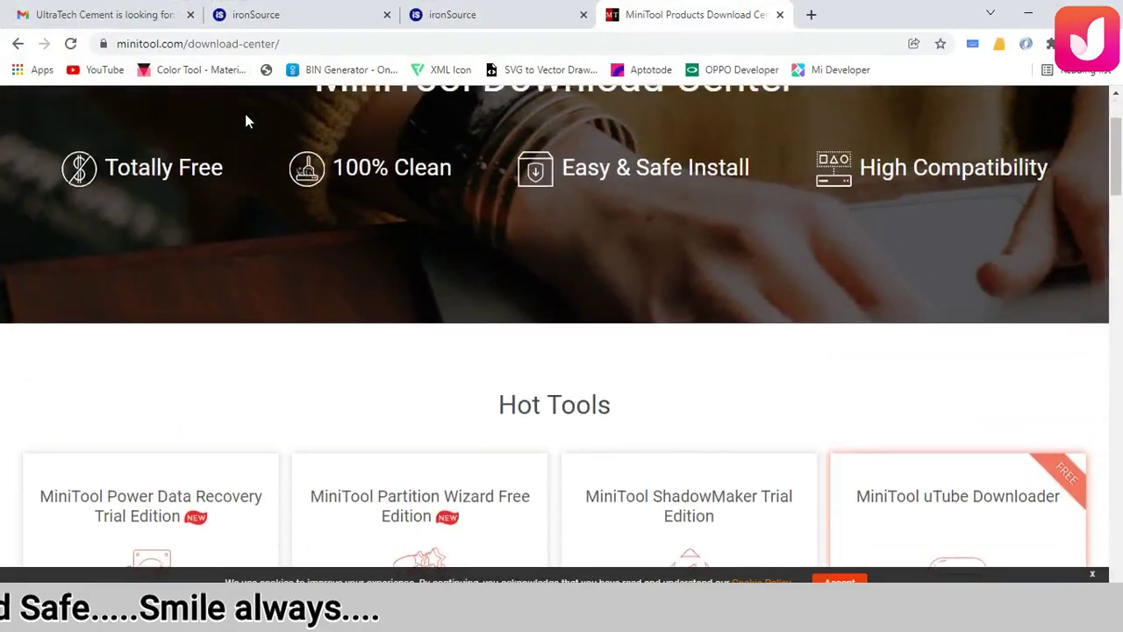
scroll(245, 116, "up", 2)
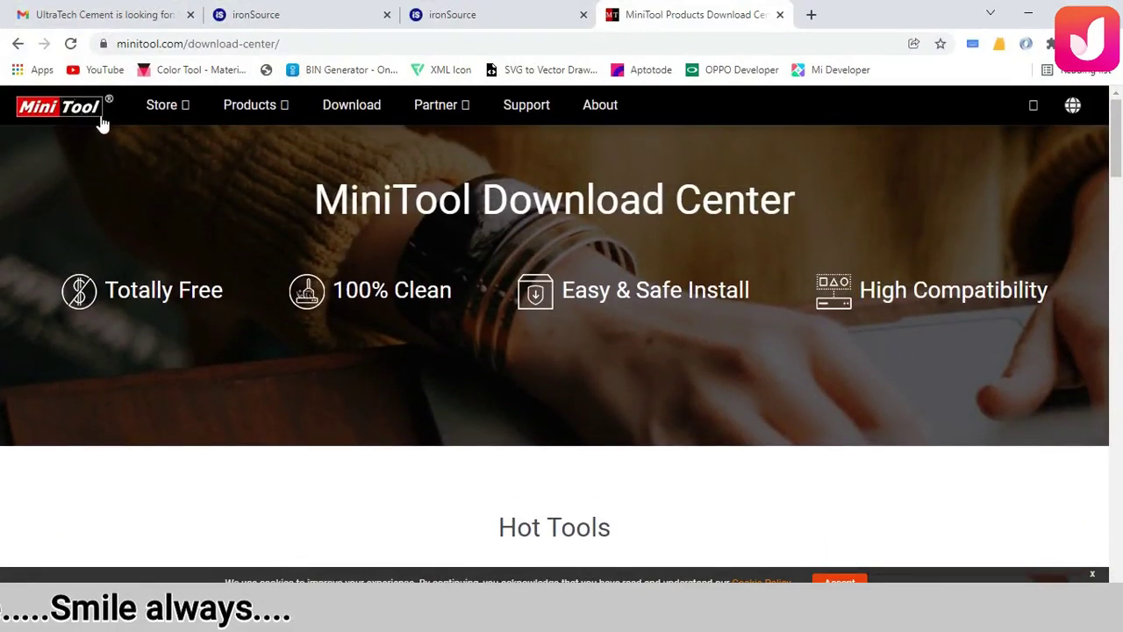
left_click(349, 116)
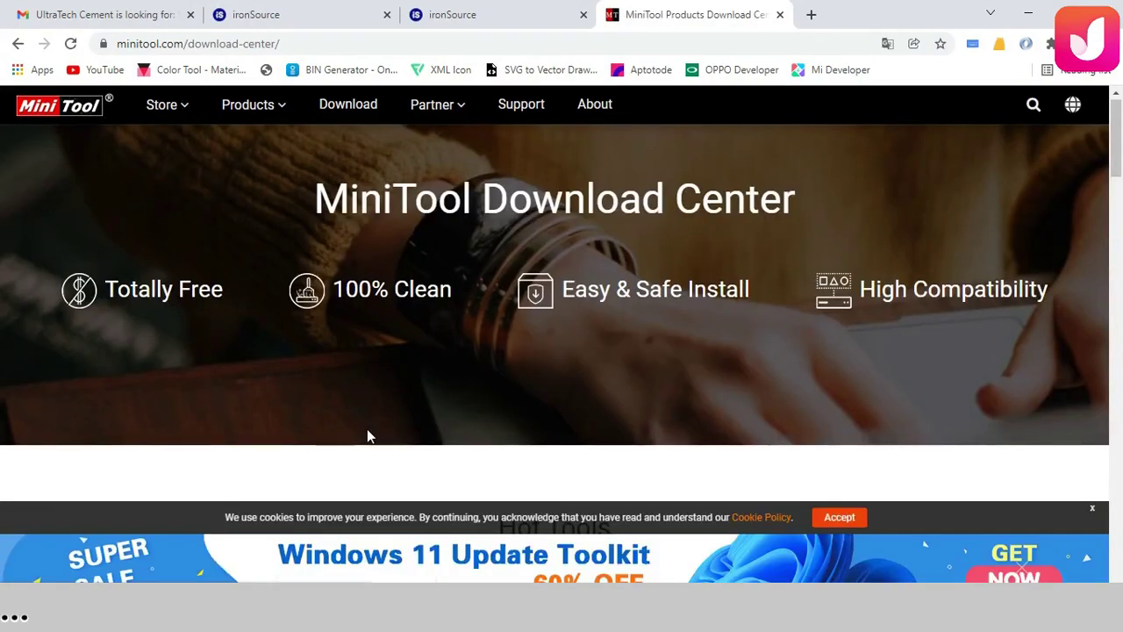
- Download MiniTool Partition Wizard Free Edition to the Desktop as pw1206-free-online (1).exe and launch the installer
scroll(367, 430, "down", 4)
scroll(368, 436, "down", 1)
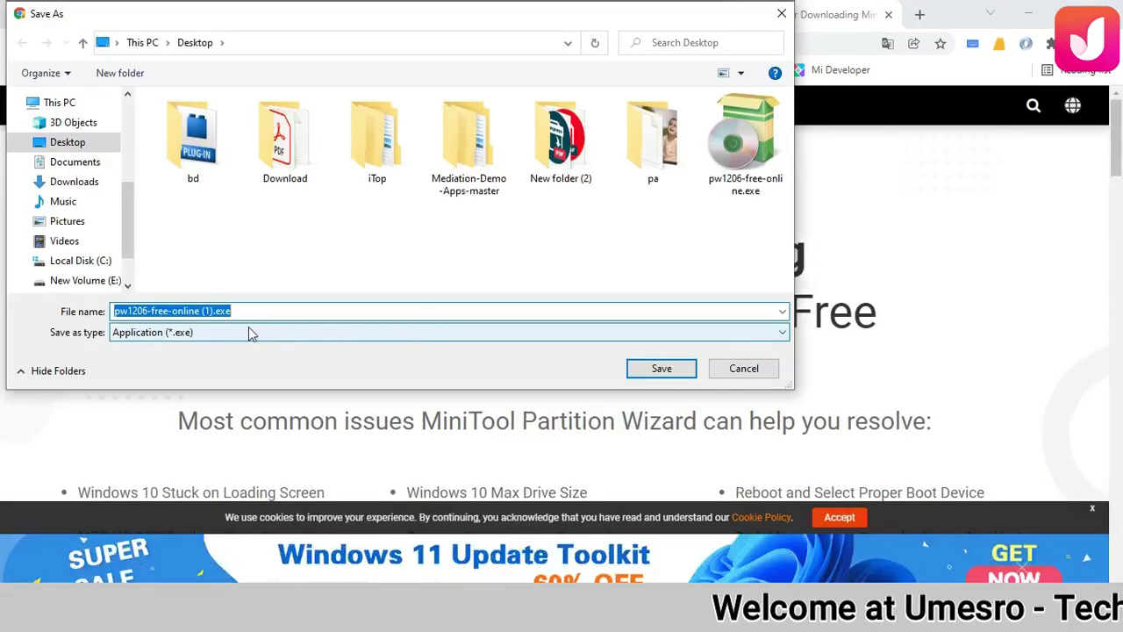
left_click(661, 369)
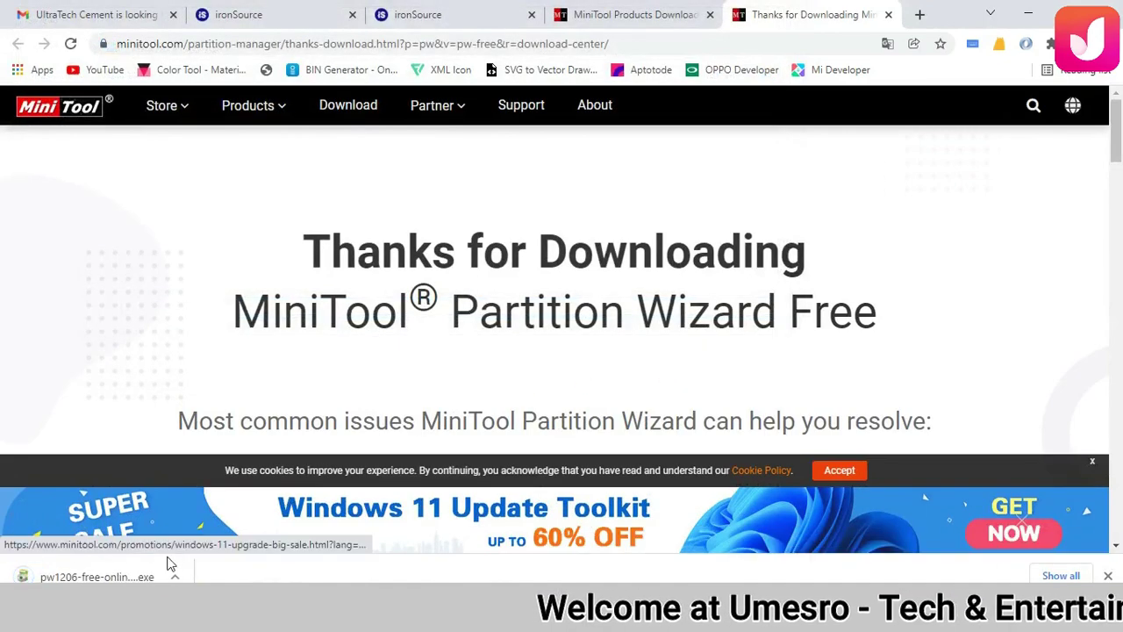
left_click(121, 577)
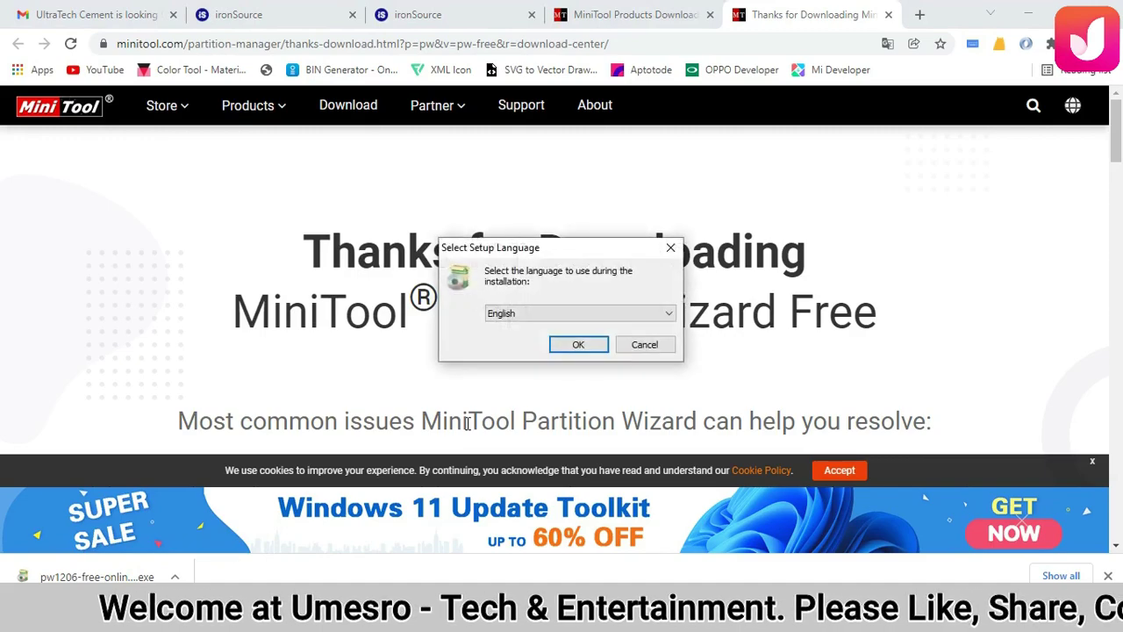
- Install MiniTool Partition Wizard Free in English, replacing the previous installation, without ShadowMaker Free, in C:\Program Files\MiniTool Partition Wizard 12, and launch it
left_click(579, 348)
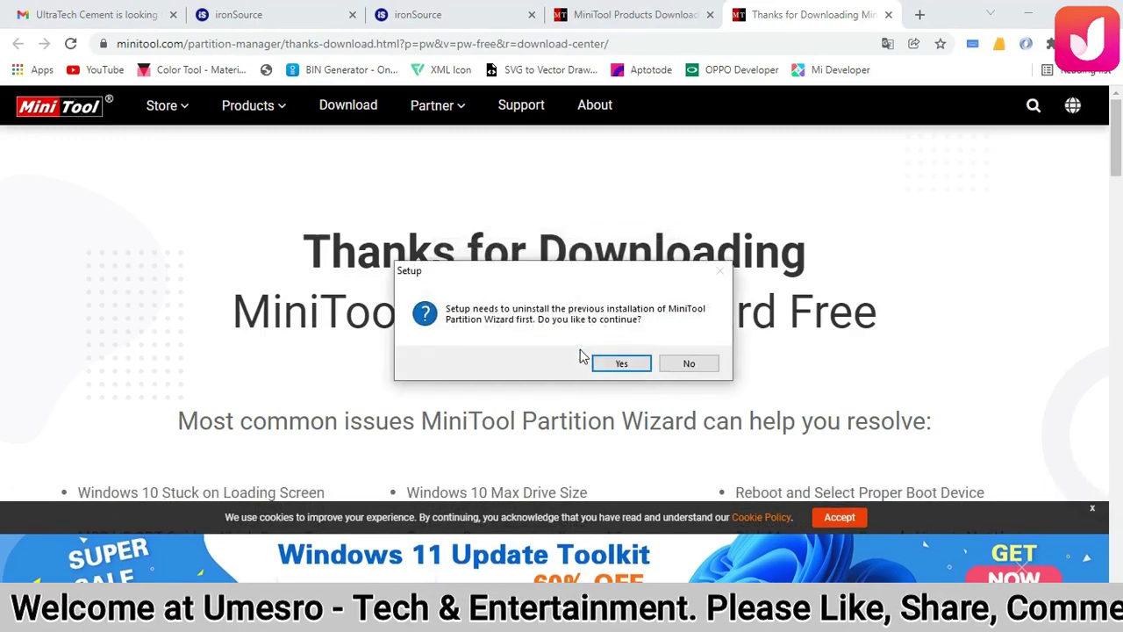
left_click(621, 362)
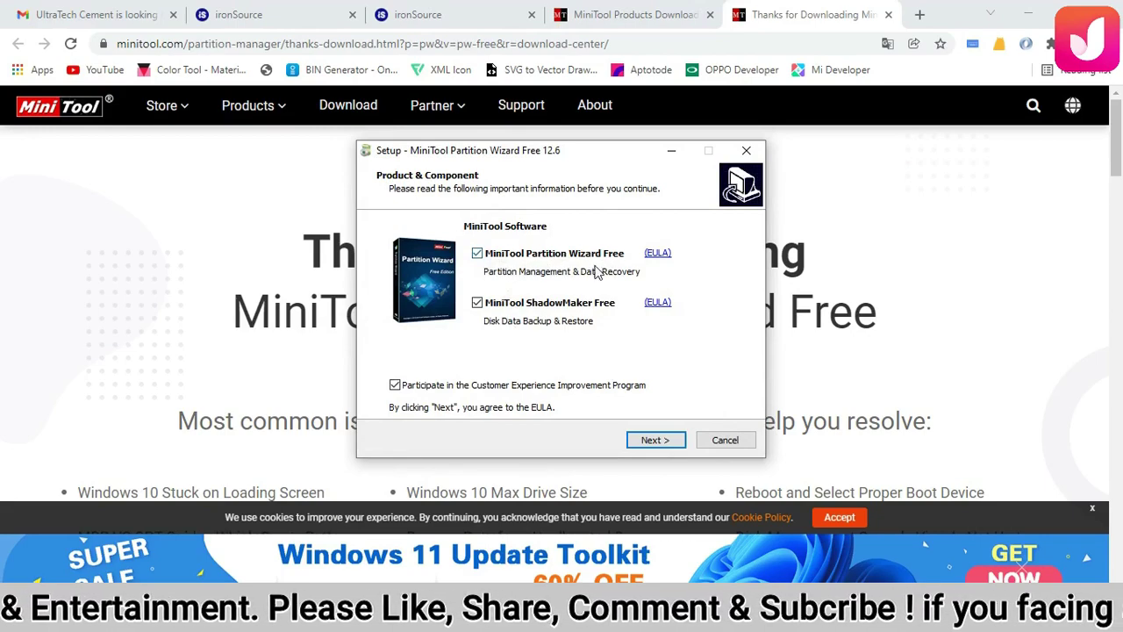
left_click(477, 302)
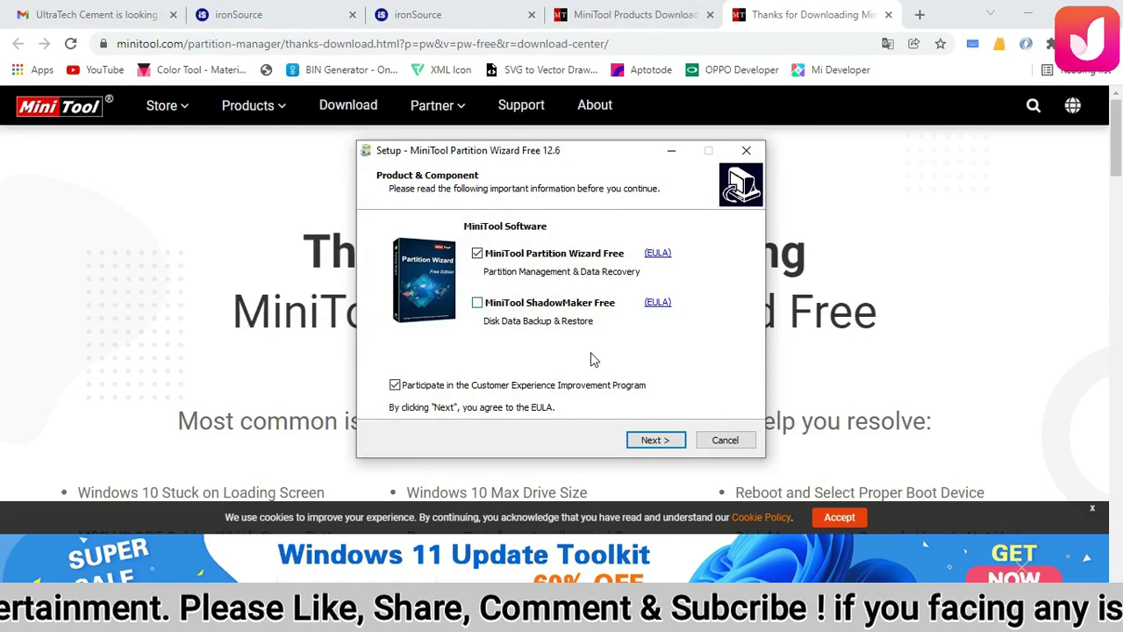
left_click(638, 445)
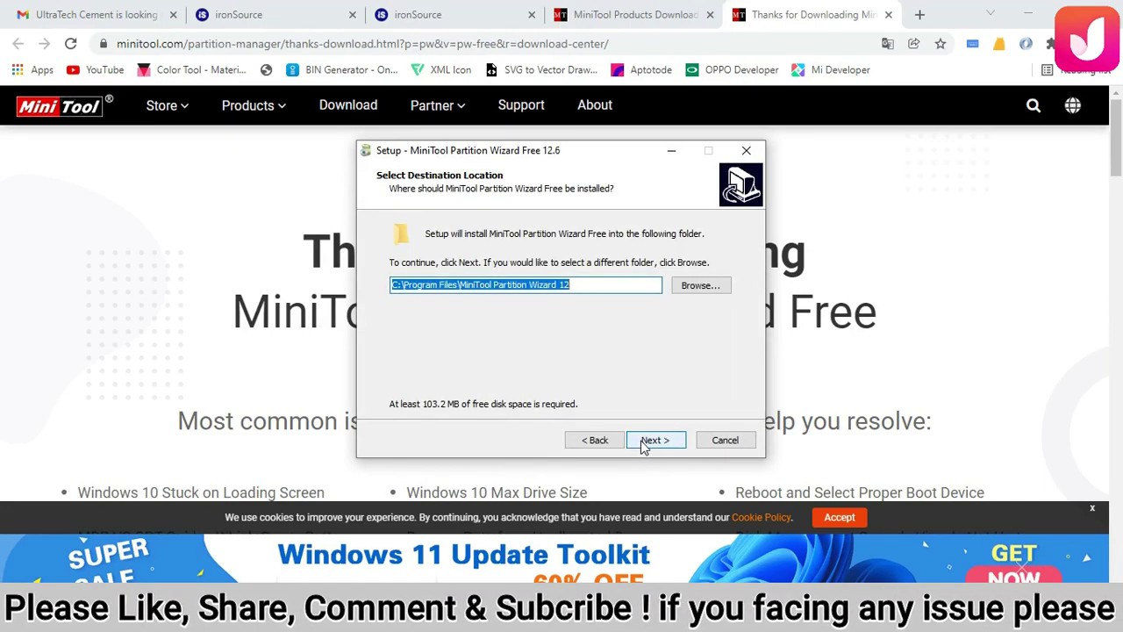
left_click(638, 446)
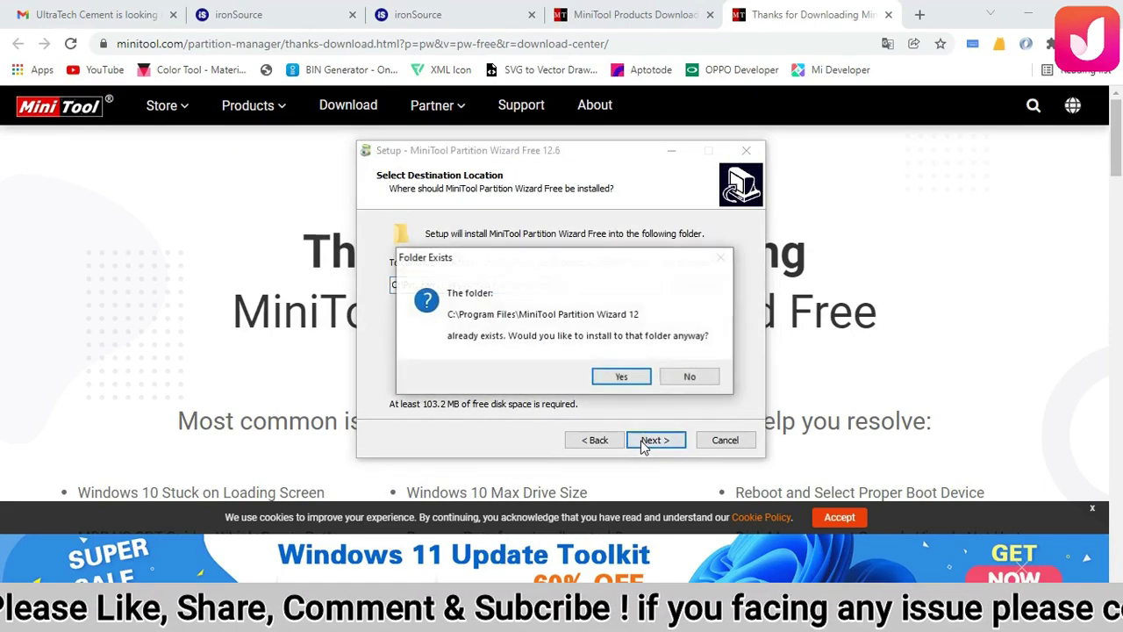
left_click(621, 376)
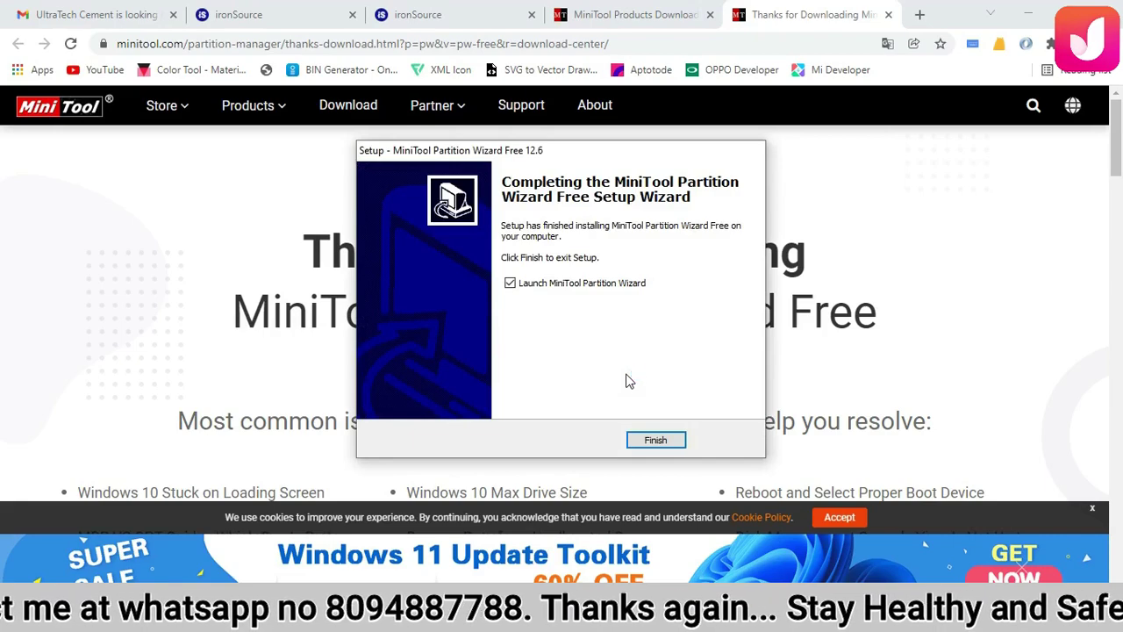
left_click(655, 440)
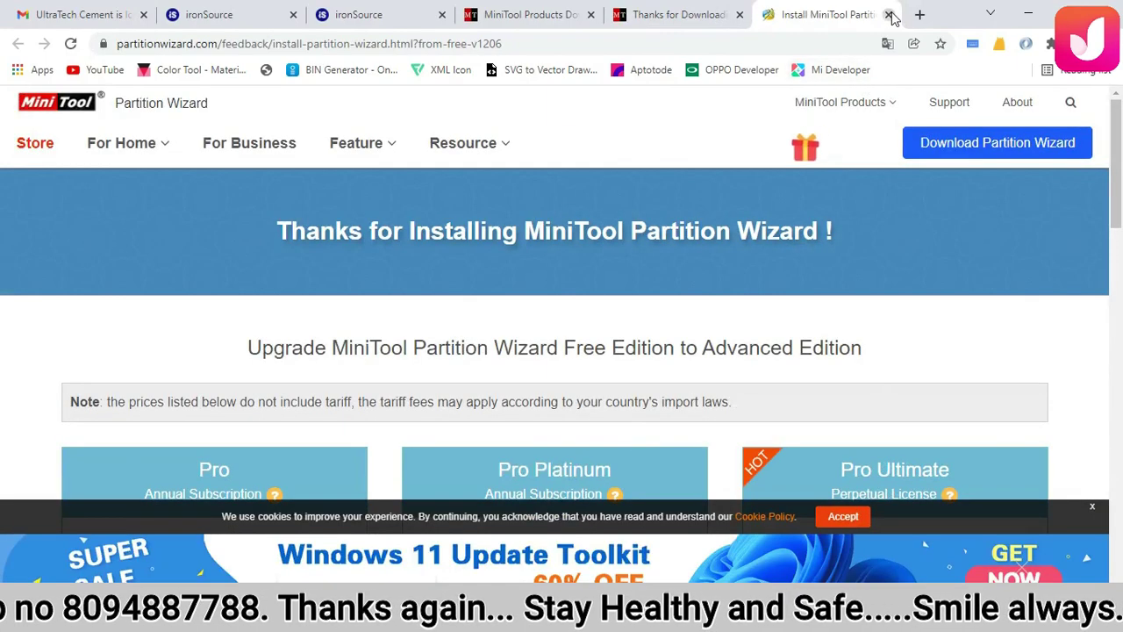
- Close the post-install web page, minimize Chrome, and maximize MiniTool Partition Wizard with its ShadowMaker promotion dismissed
left_click(890, 15)
left_click(1026, 14)
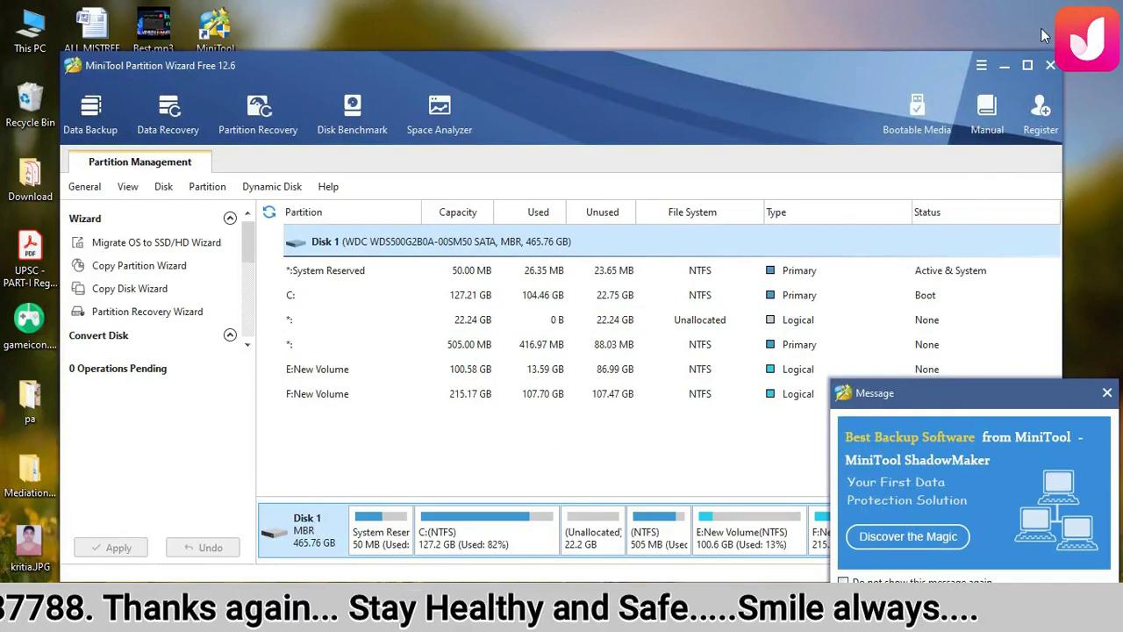
left_click(1027, 65)
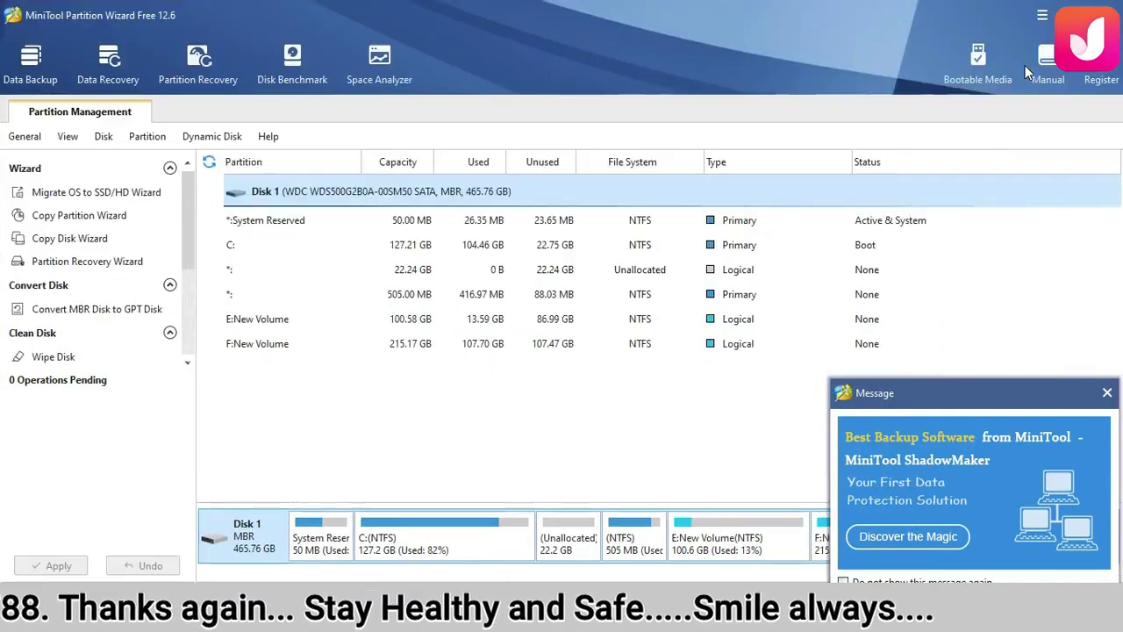
left_click(1107, 393)
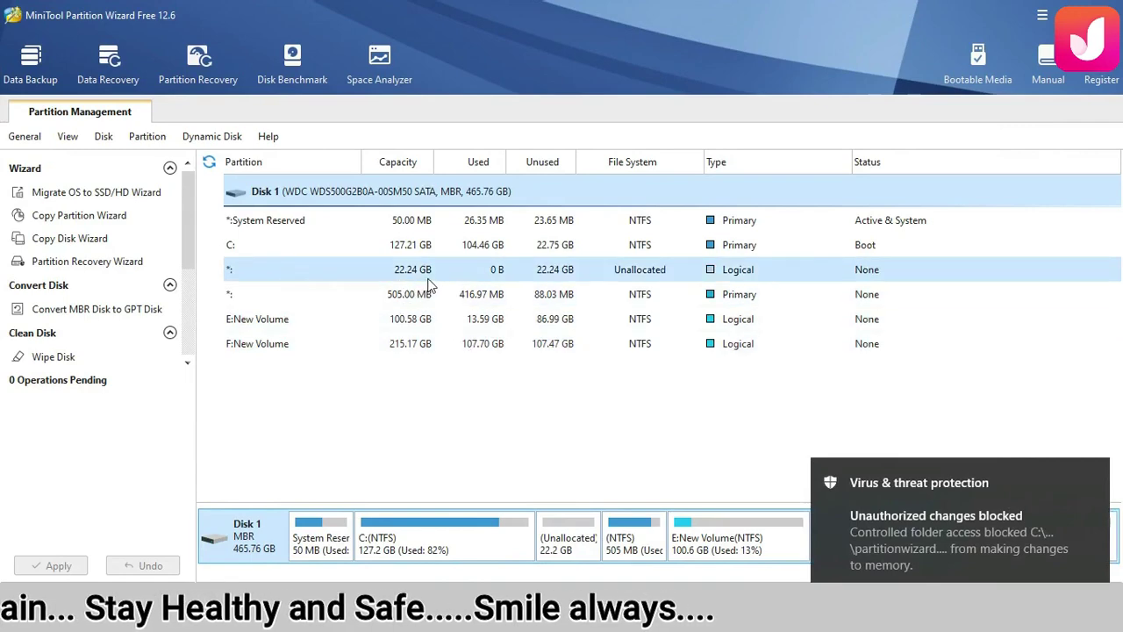
- Extend partition C: by taking the full 22.24 GB from the unallocated space
left_click(293, 254)
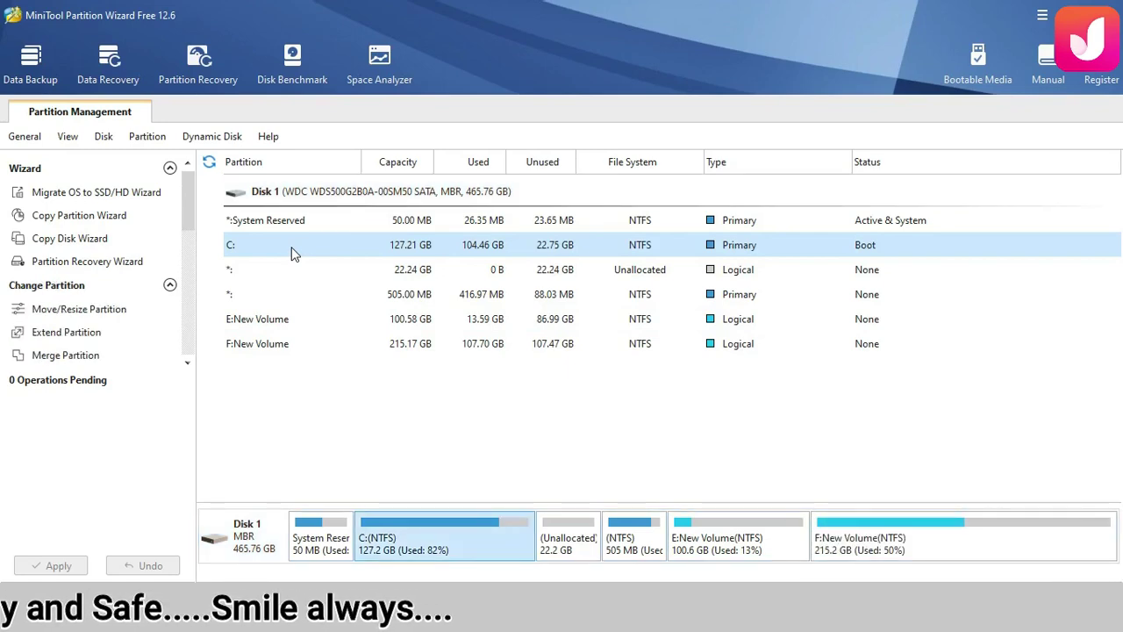
right_click(294, 254)
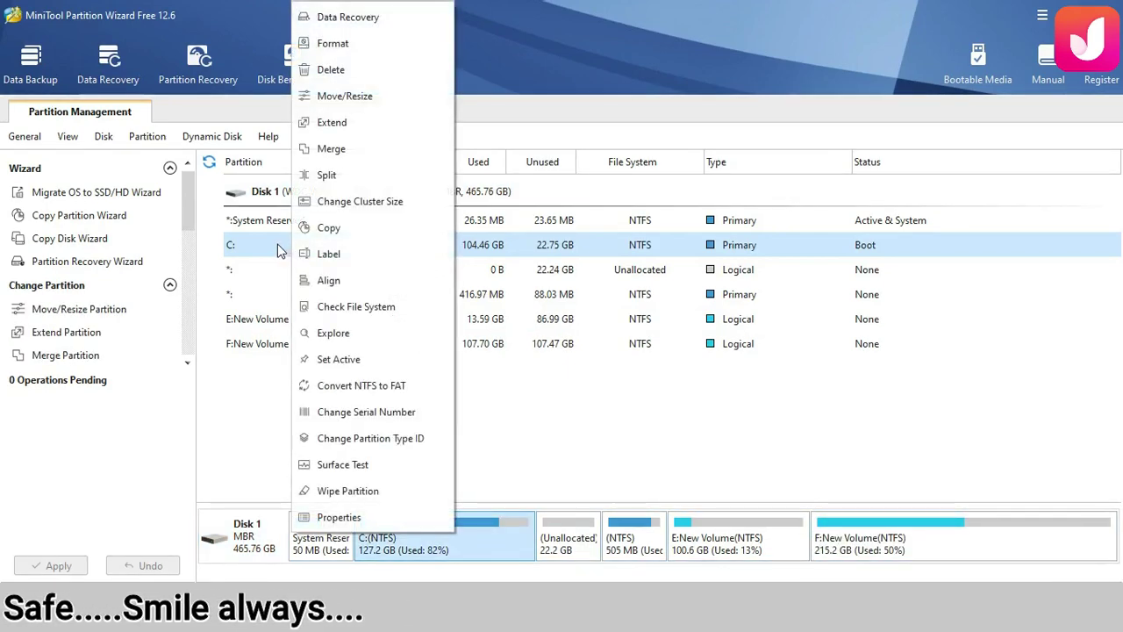
left_click(314, 123)
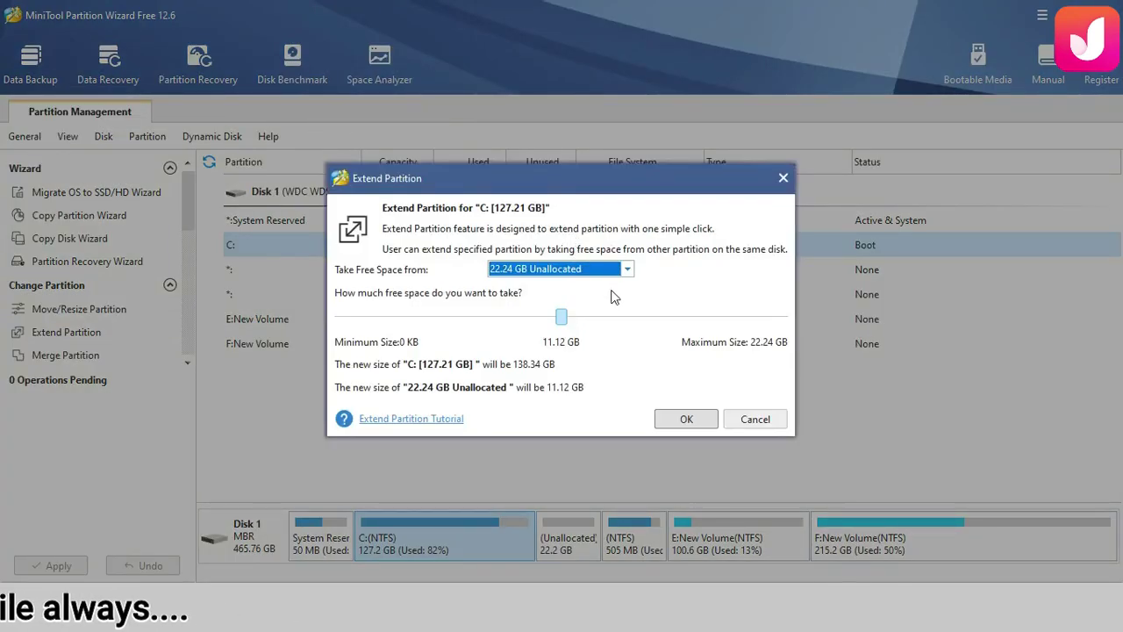
left_click(628, 269)
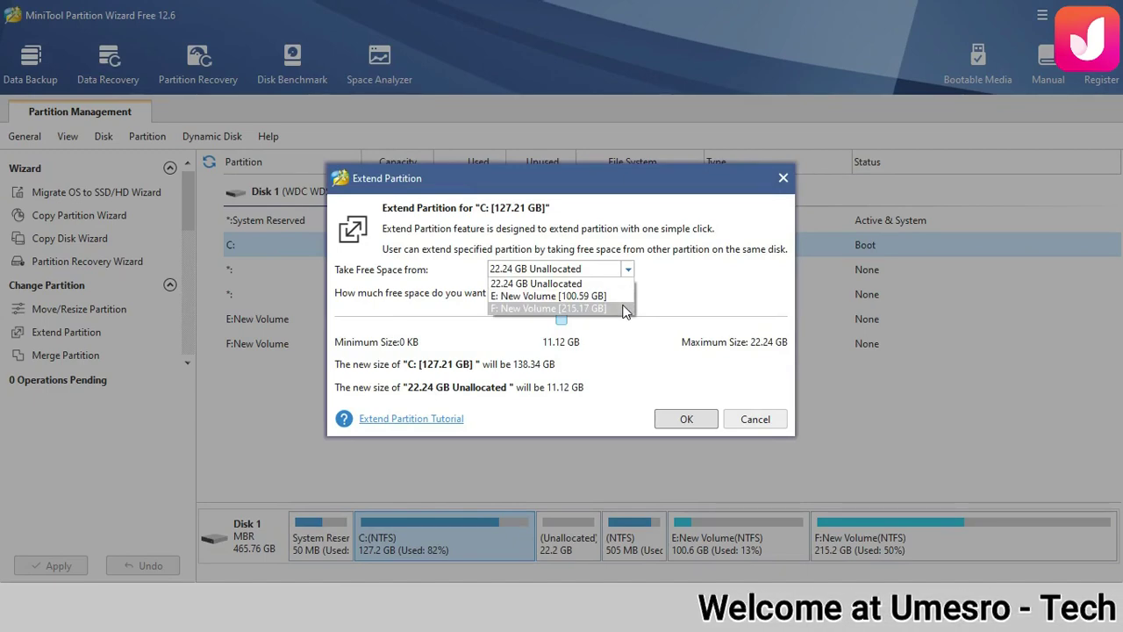
left_click(584, 284)
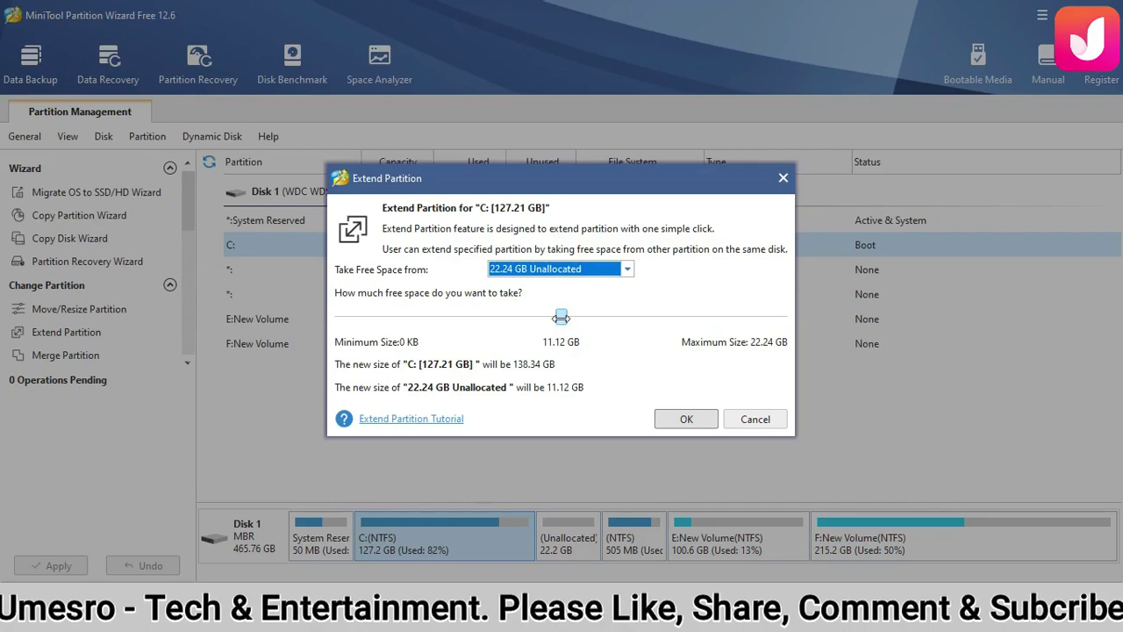
left_click_drag(561, 318, 813, 311)
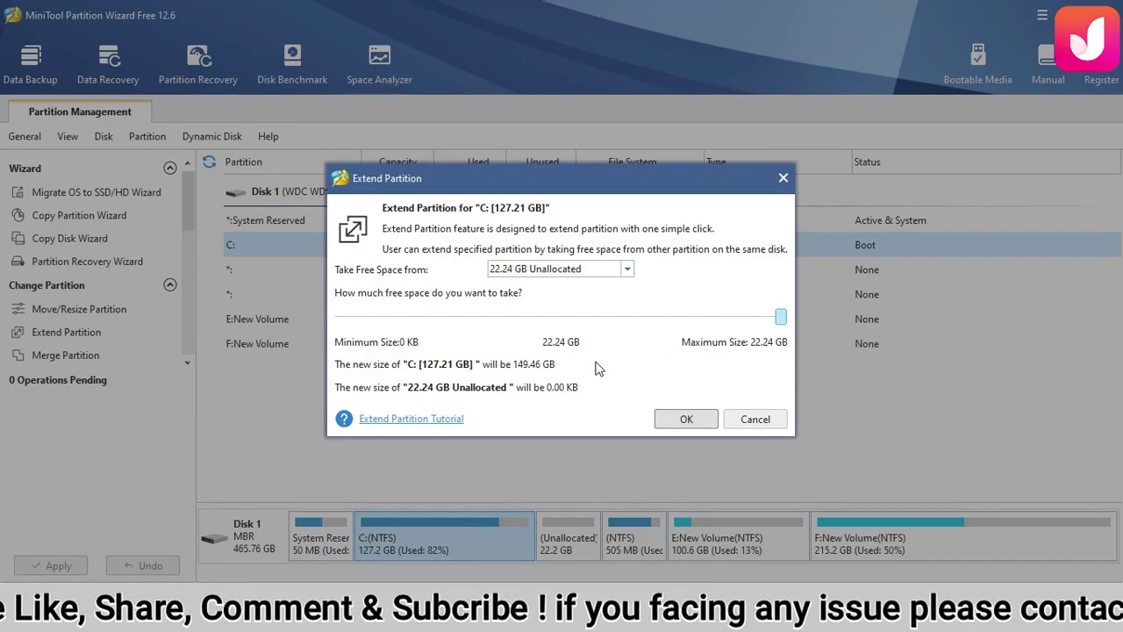
left_click(684, 419)
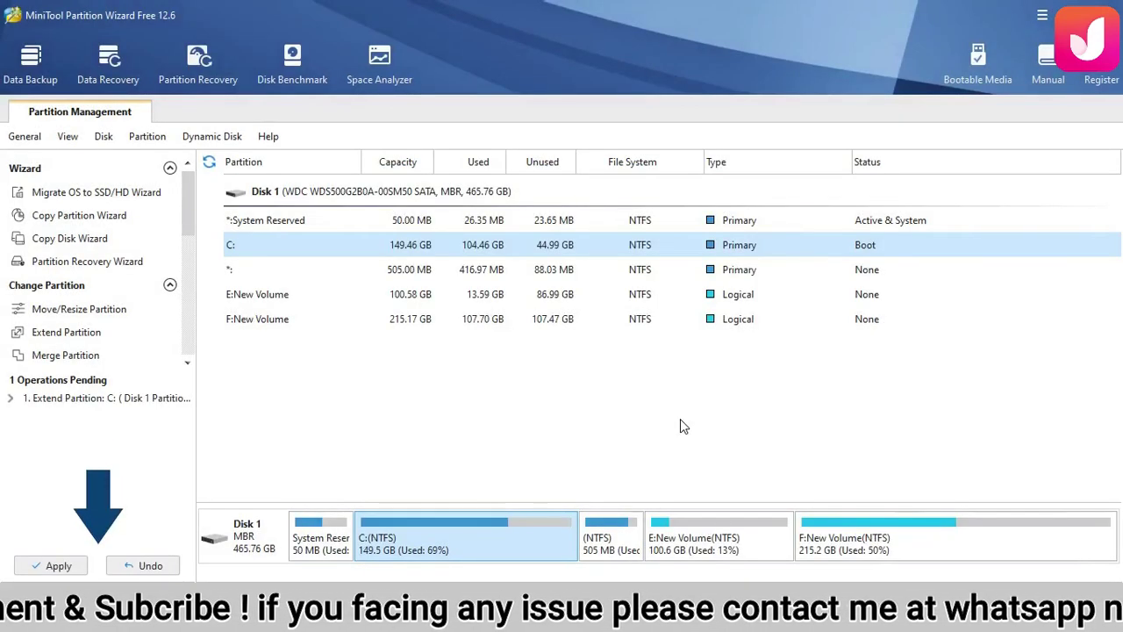
- Apply the pending extension of C: and restart the PC to let the operation finish
left_click(58, 566)
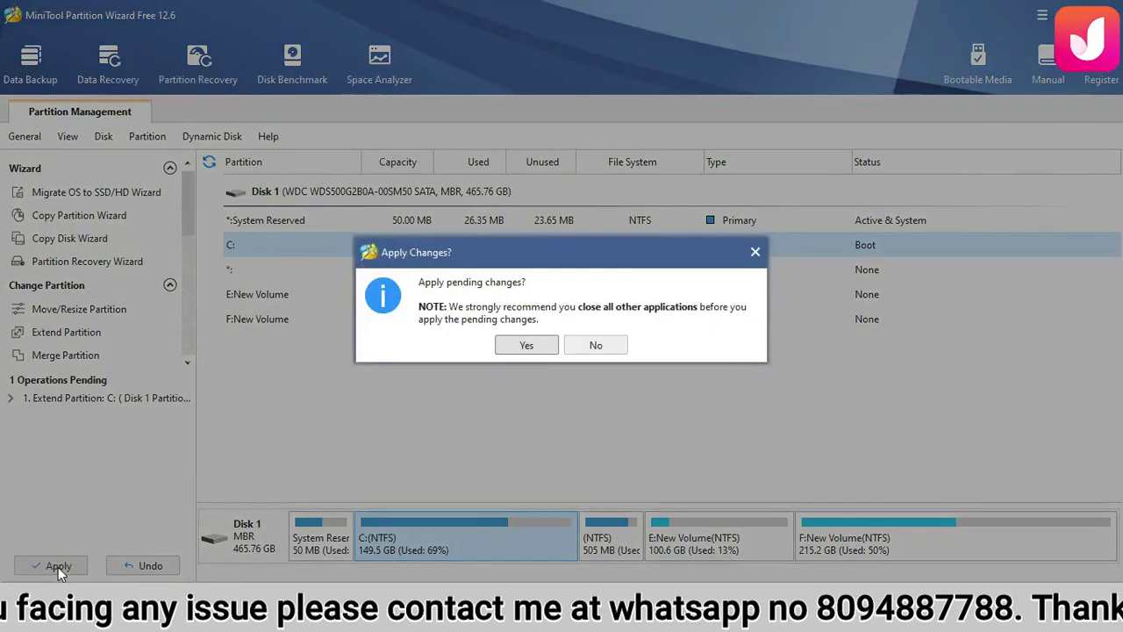
left_click(523, 347)
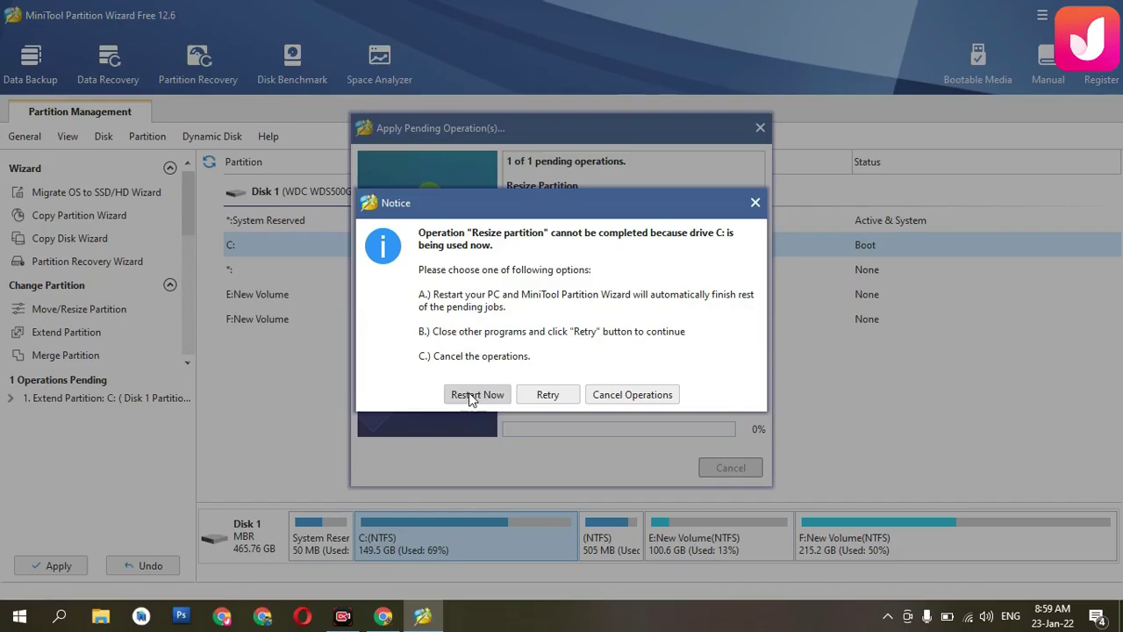
left_click(472, 395)
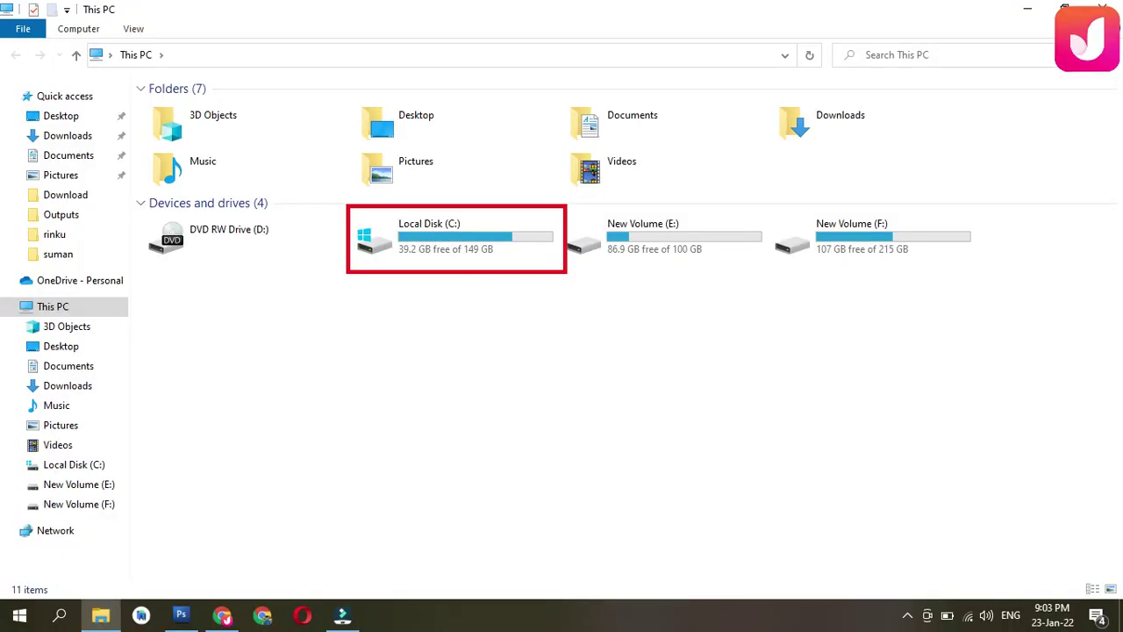